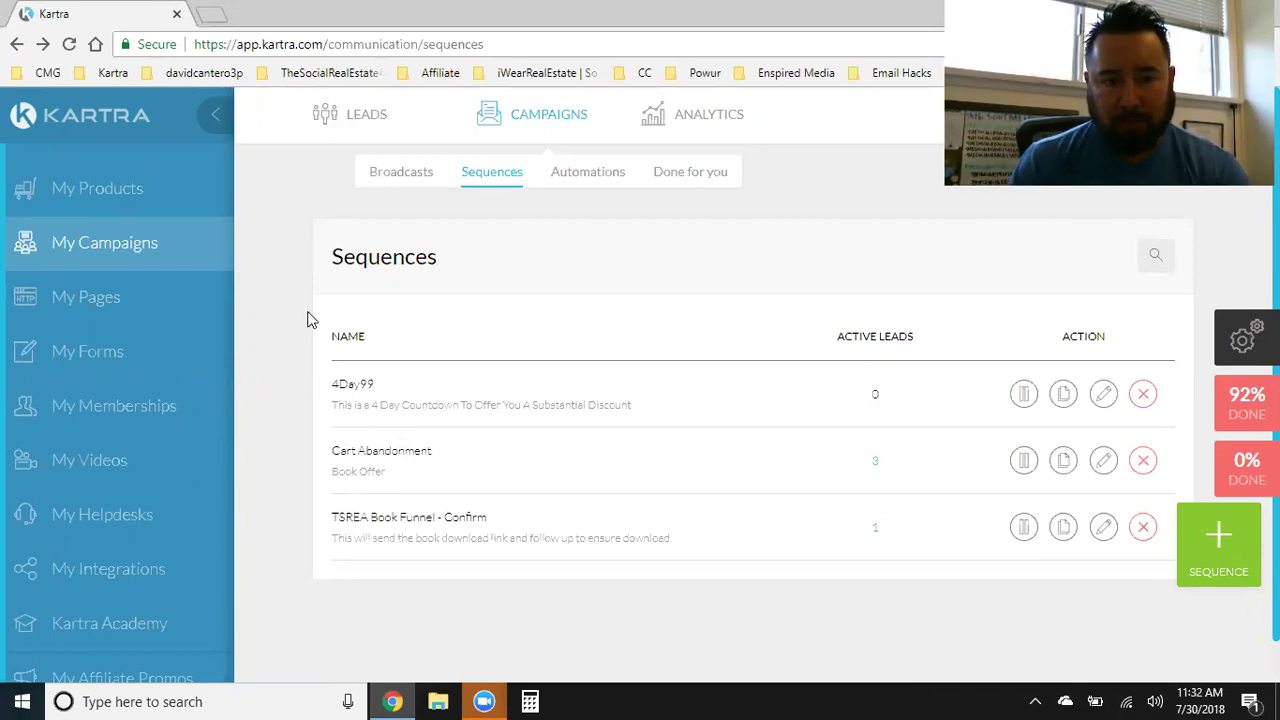
Open the 4Day99 sequence for editing from the list of campaign sequences.
{"action": "left_click", "coordinate": [86, 315]}
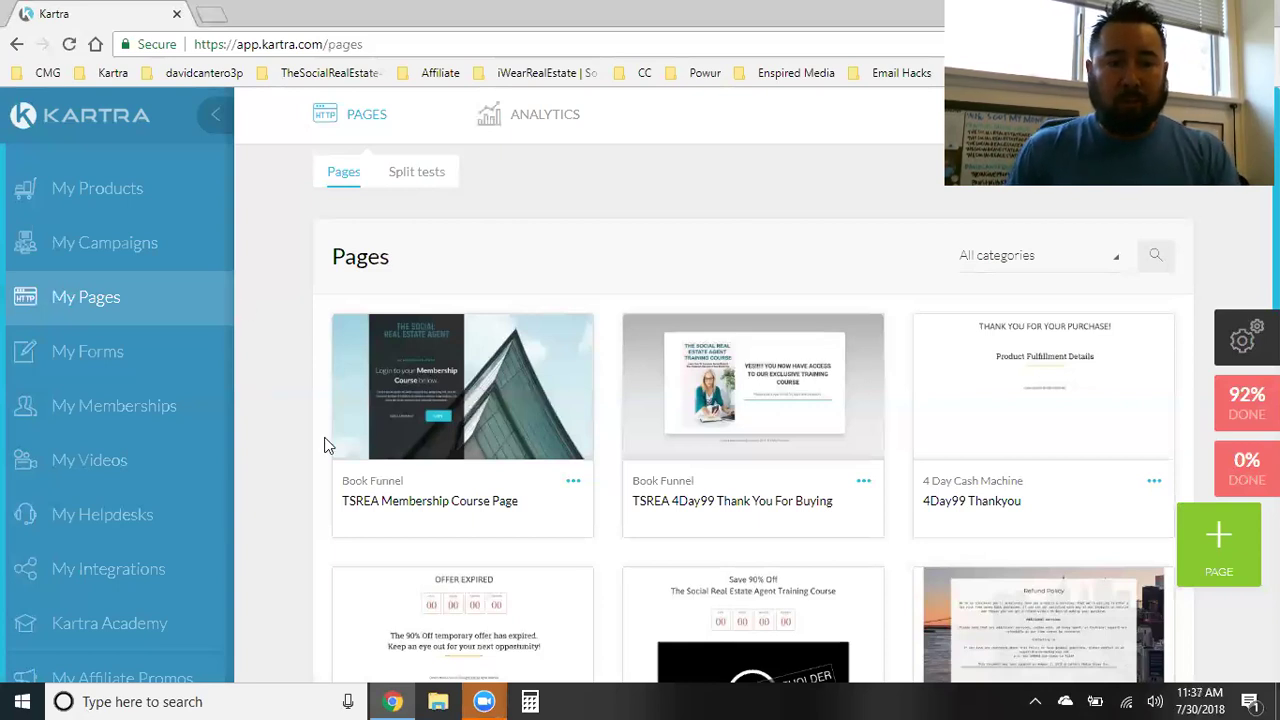
{"action": "left_click", "coordinate": [97, 256]}
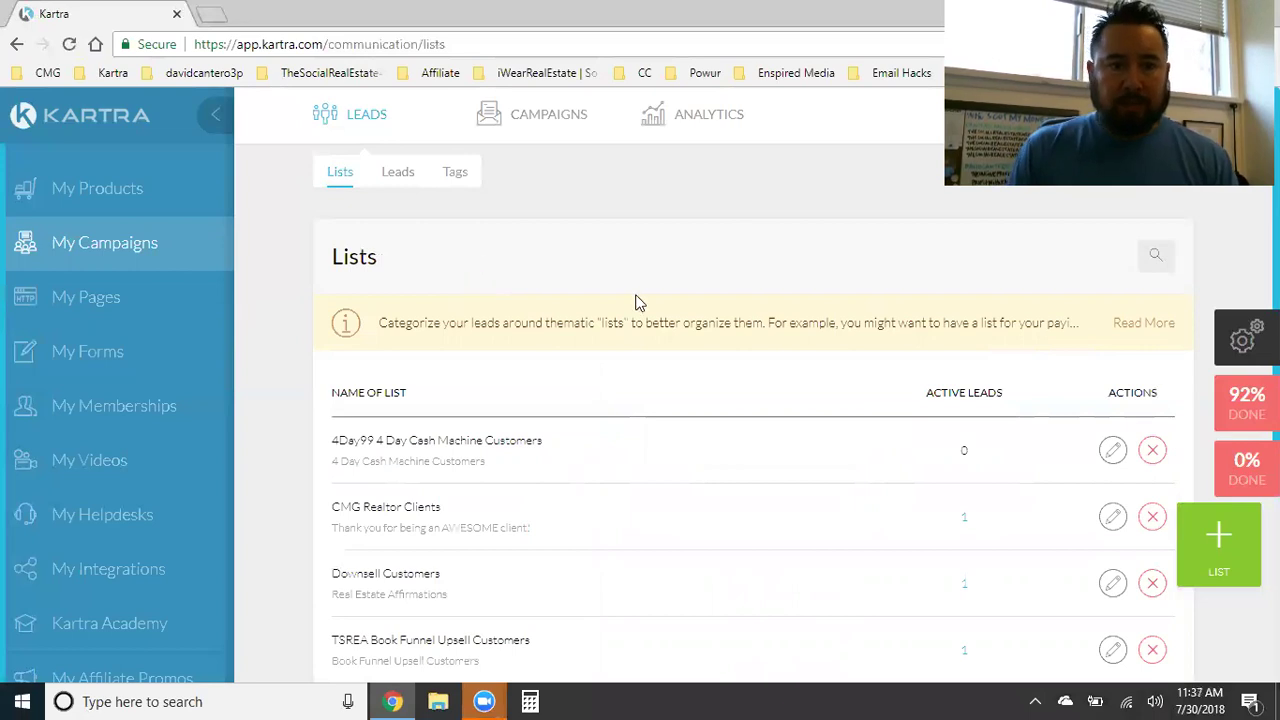
{"action": "mouse_move", "coordinate": [557, 110]}
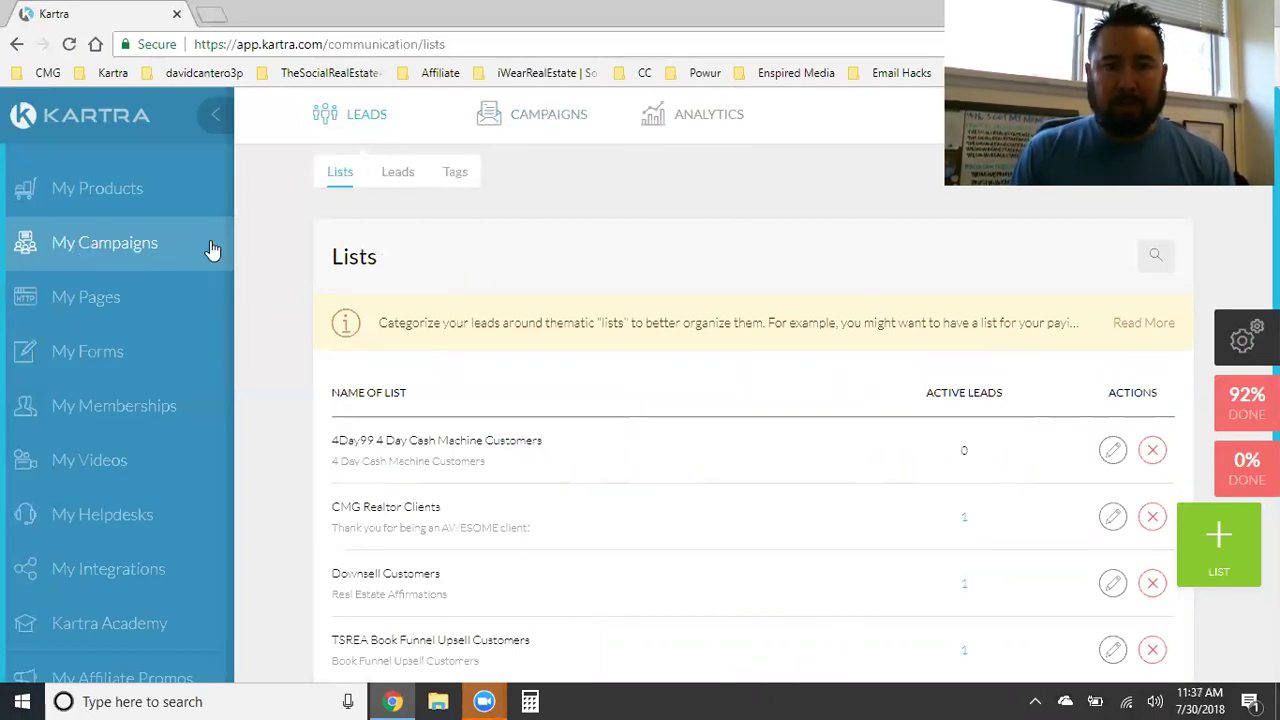
{"action": "mouse_move", "coordinate": [486, 131]}
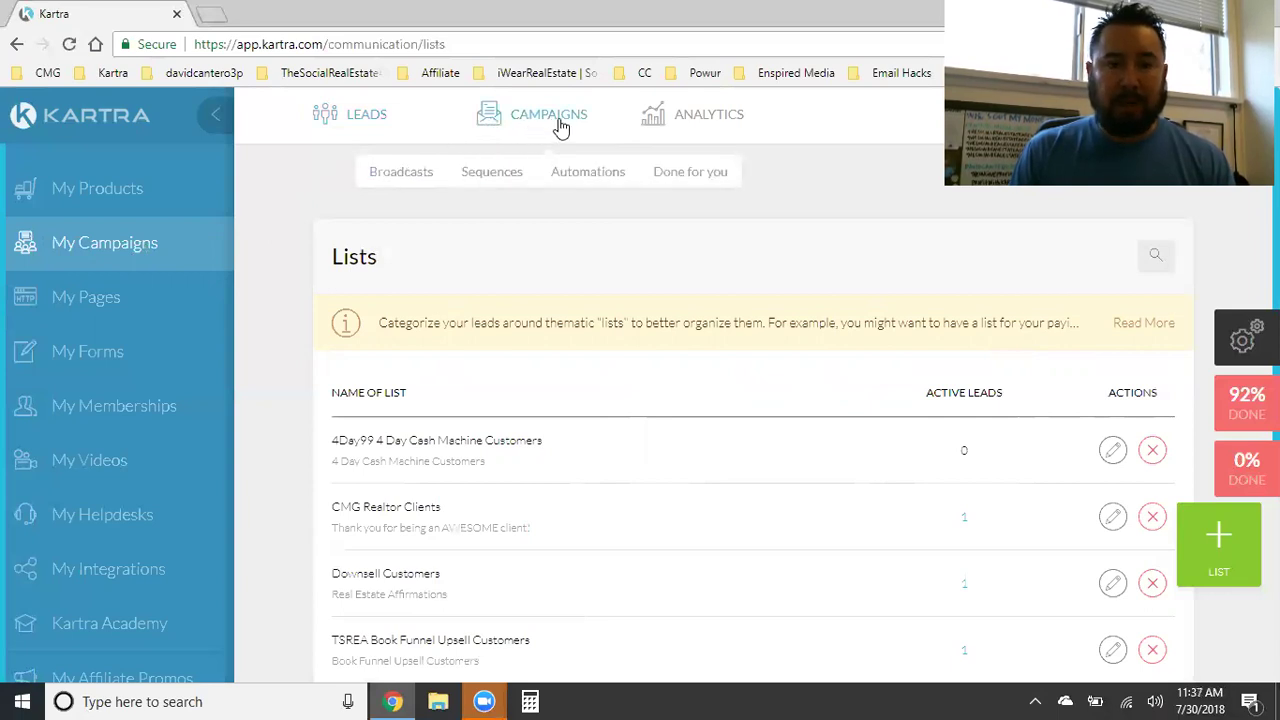
{"action": "mouse_move", "coordinate": [525, 137]}
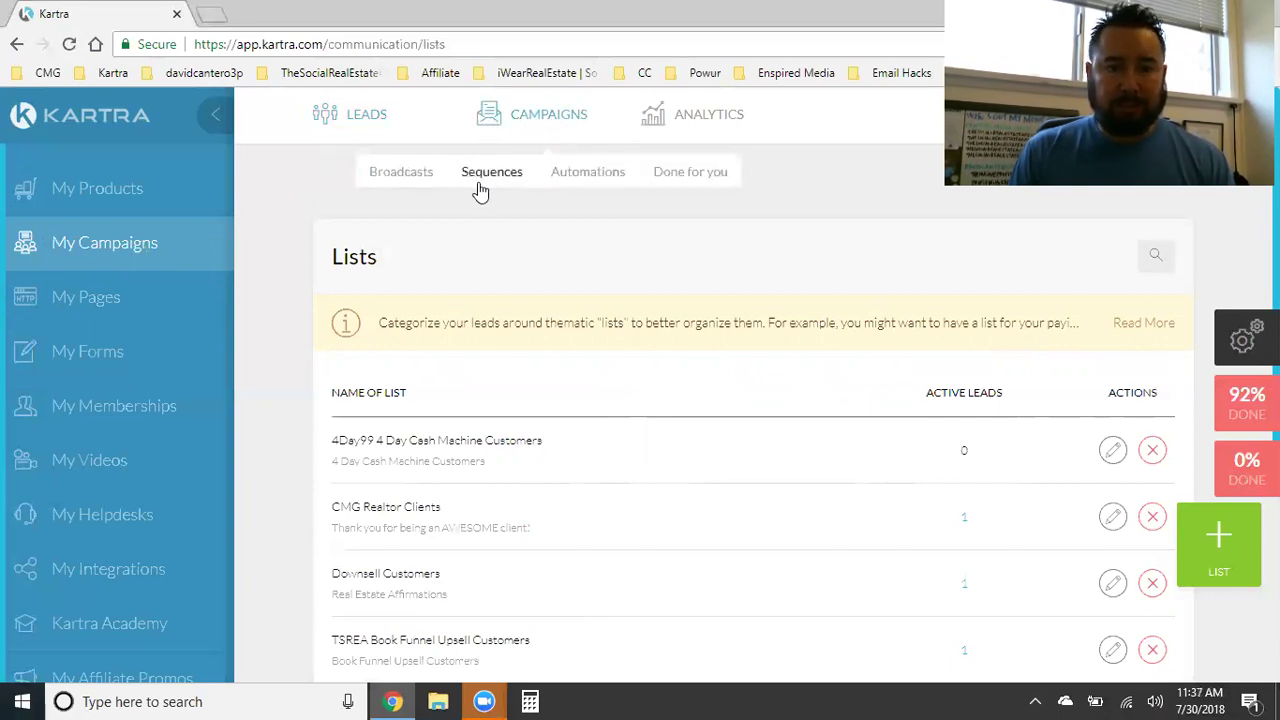
{"action": "left_click", "coordinate": [491, 176]}
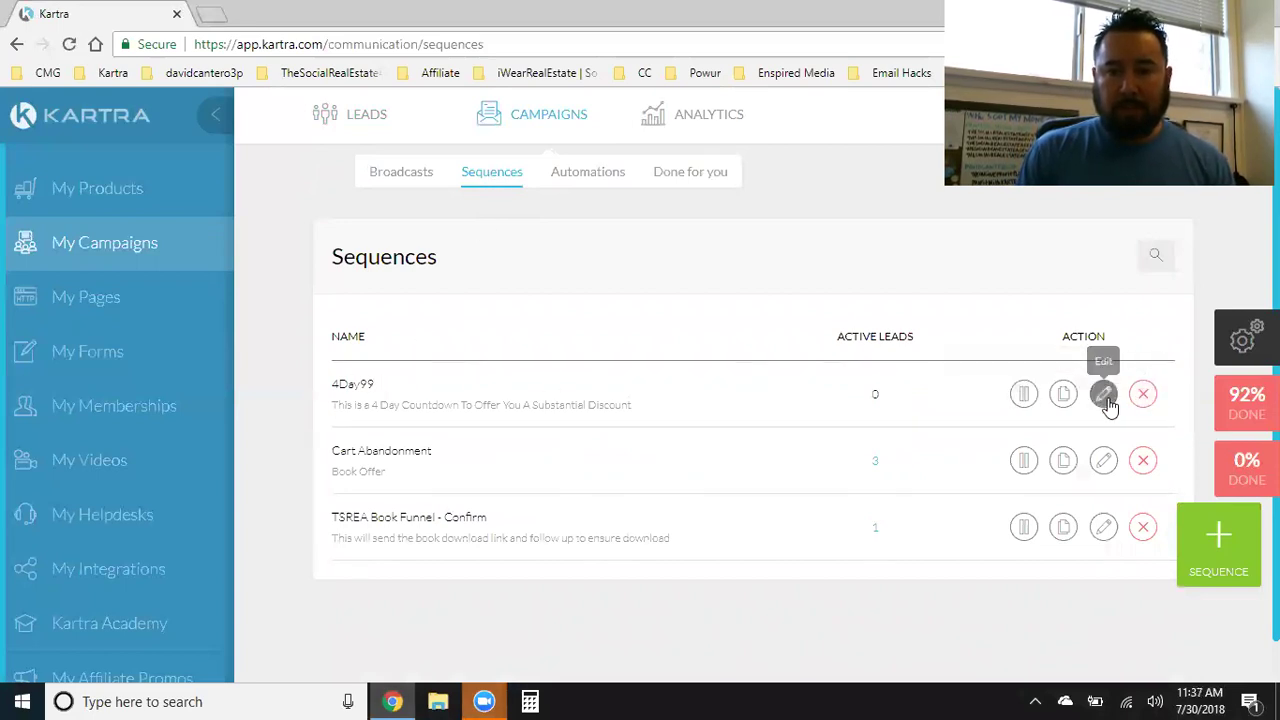
{"action": "left_click", "coordinate": [1104, 396]}
{"action": "left_click", "coordinate": [920, 161]}
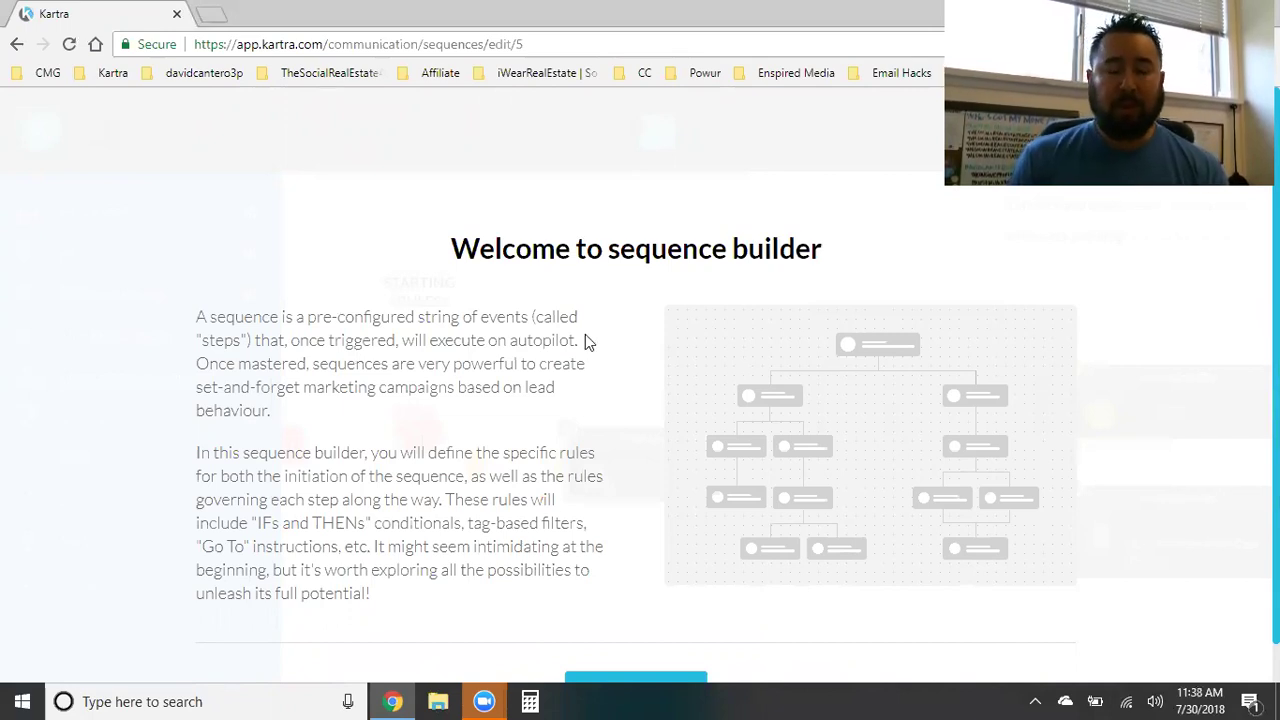
Read the sequence builder tutorial's welcome, Starting points and Actions pages.
{"action": "scroll", "coordinate": [585, 334], "scroll_direction": "down", "scroll_amount": 1}
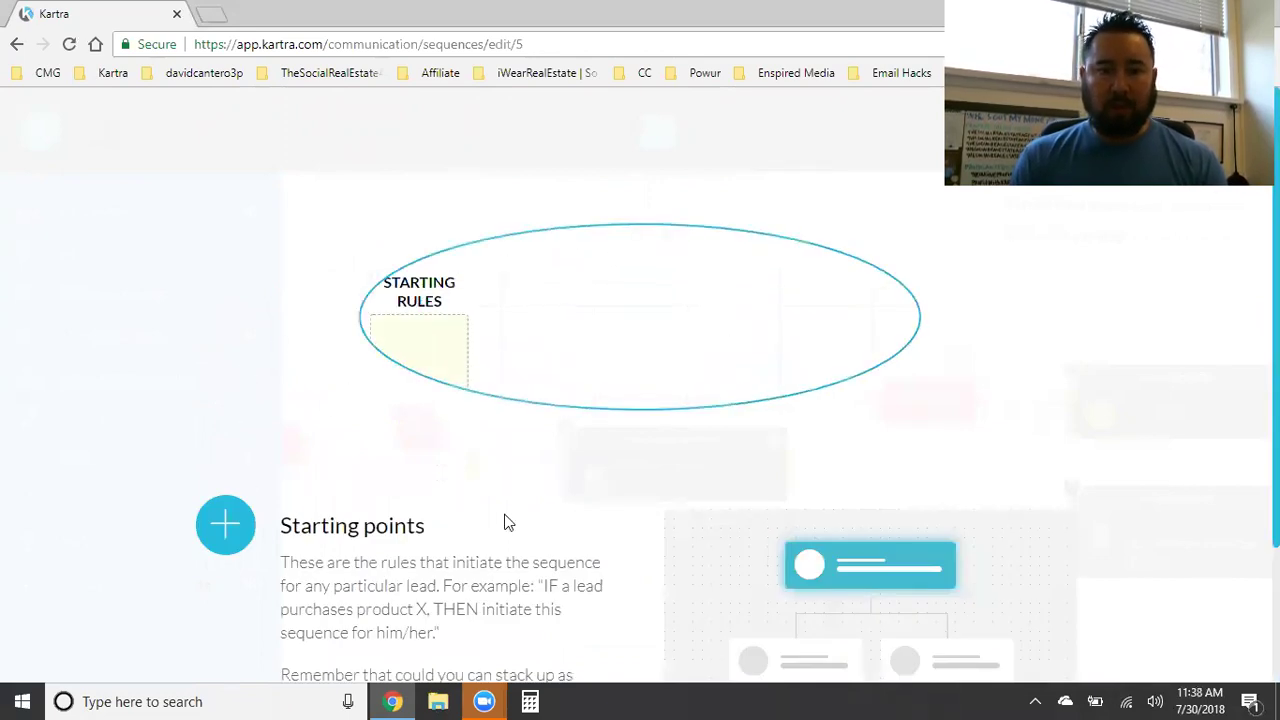
{"action": "scroll", "coordinate": [509, 526], "scroll_direction": "down", "scroll_amount": 3}
{"action": "scroll", "coordinate": [443, 457], "scroll_direction": "up", "scroll_amount": 1}
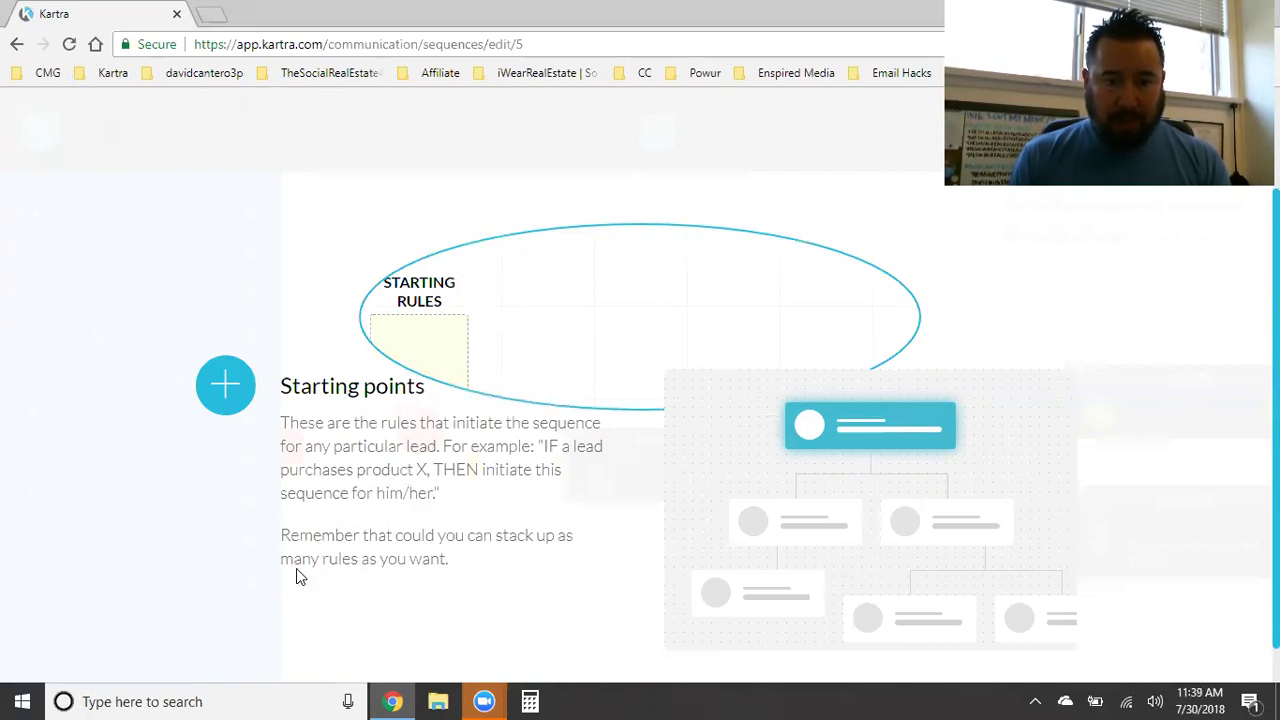
{"action": "scroll", "coordinate": [520, 578], "scroll_direction": "down", "scroll_amount": 1}
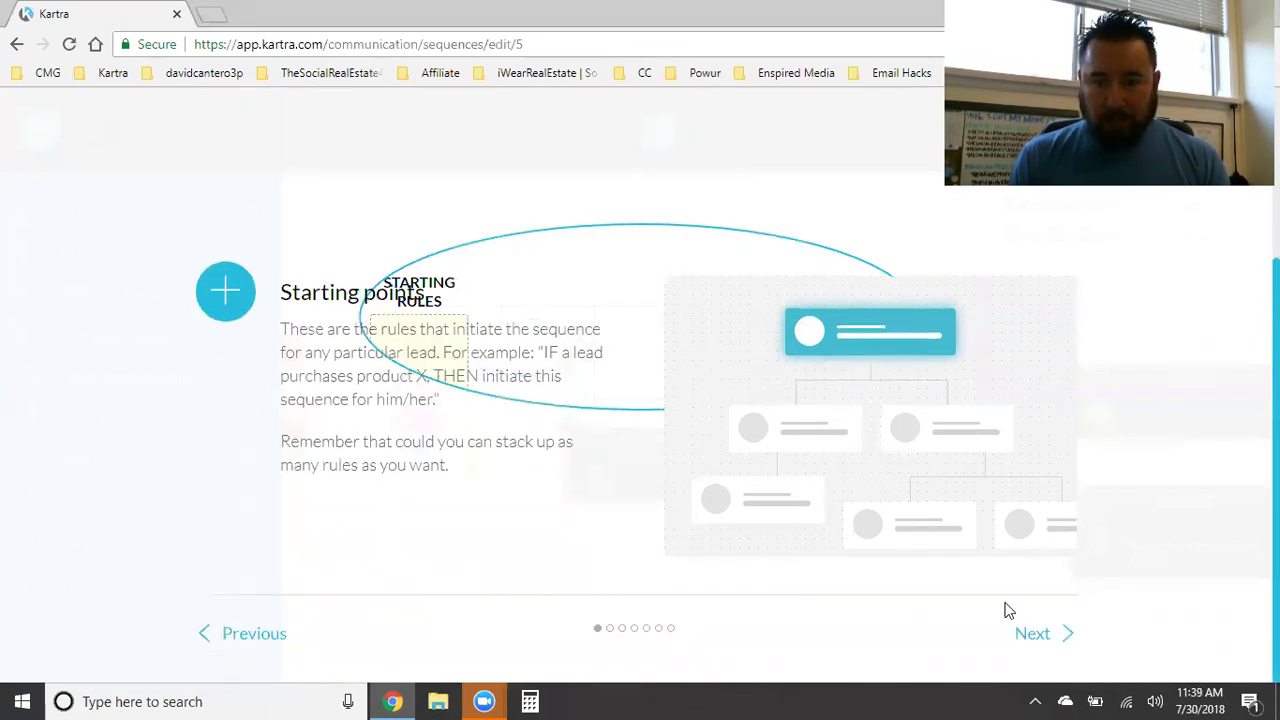
{"action": "left_click", "coordinate": [1032, 632]}
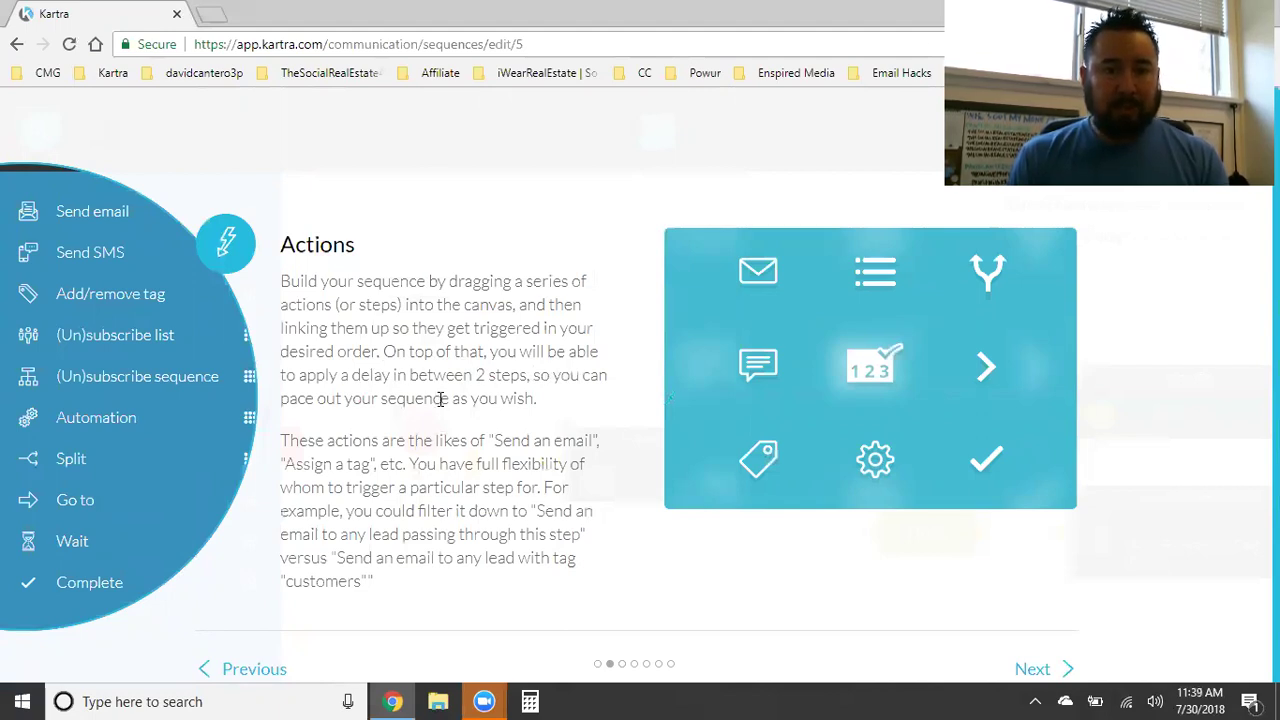
{"action": "scroll", "coordinate": [475, 490], "scroll_direction": "down", "scroll_amount": 1}
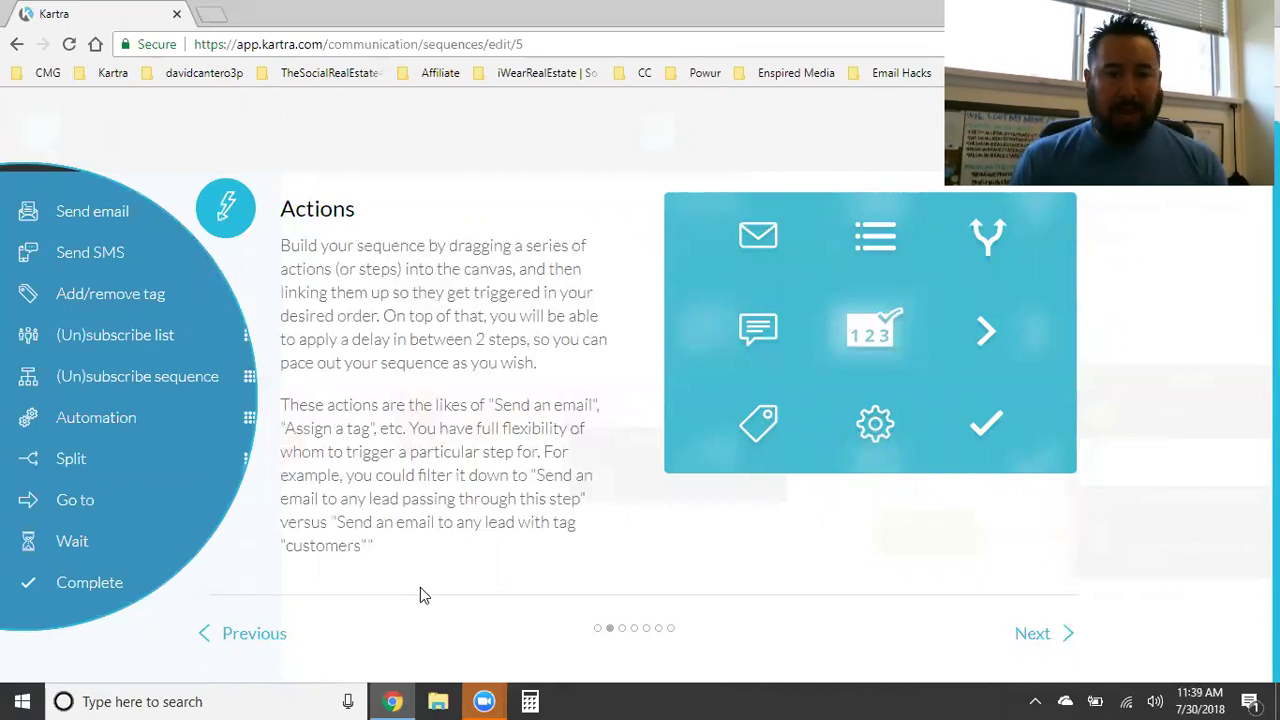
Go through the tutorial pages from Sequence navigation to Main action, finish the tutorial and enter the sequence canvas.
{"action": "key", "text": "Right"}
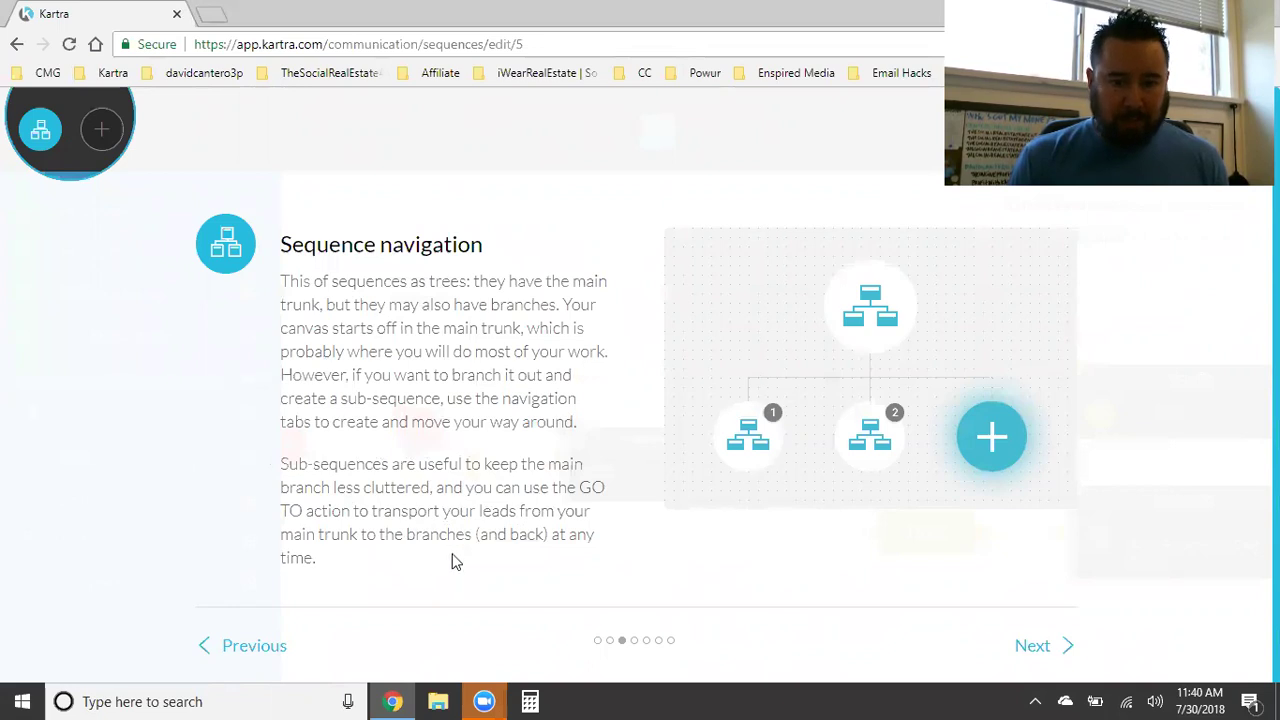
{"action": "left_click", "coordinate": [1070, 620]}
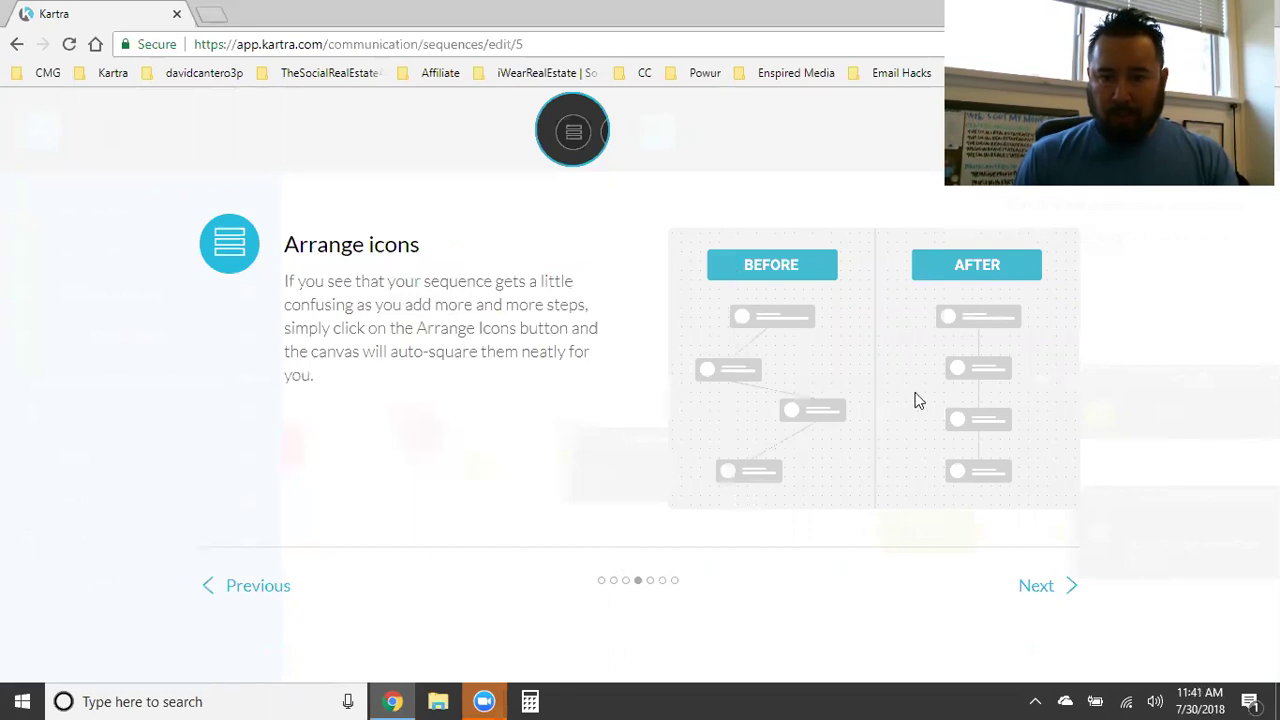
{"action": "left_click", "coordinate": [1035, 588]}
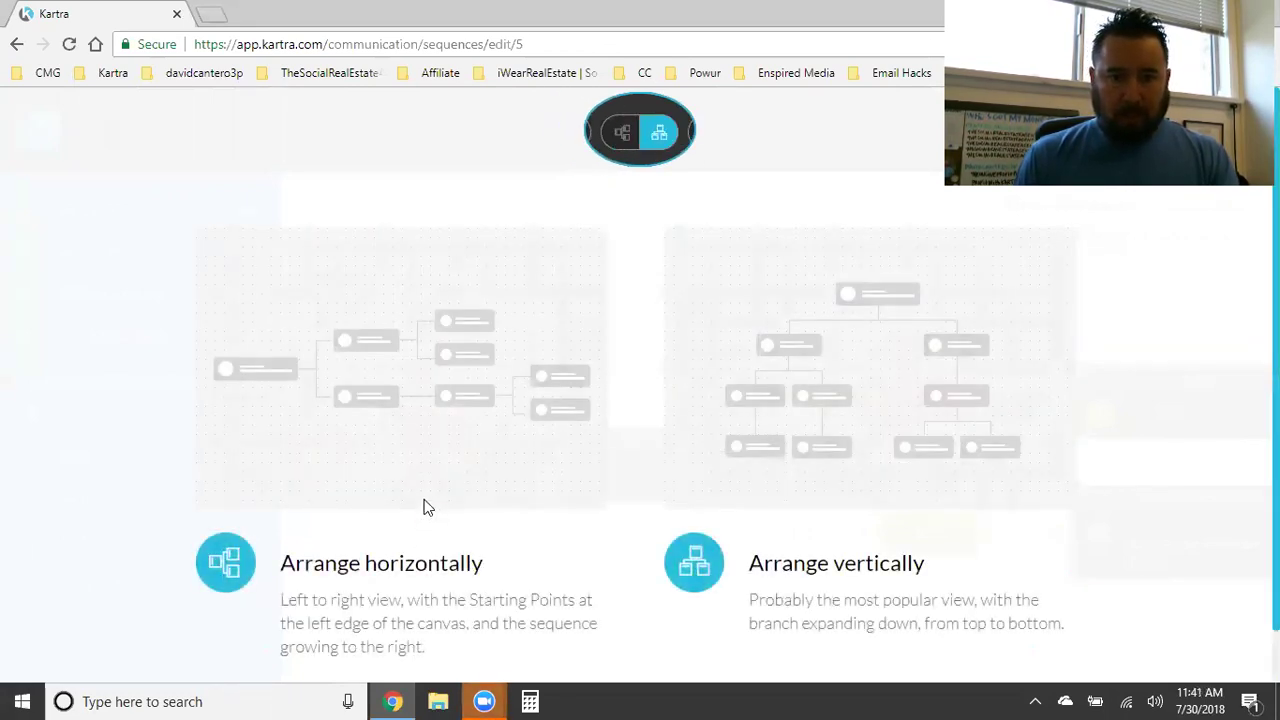
{"action": "scroll", "coordinate": [538, 356], "scroll_direction": "down", "scroll_amount": 1}
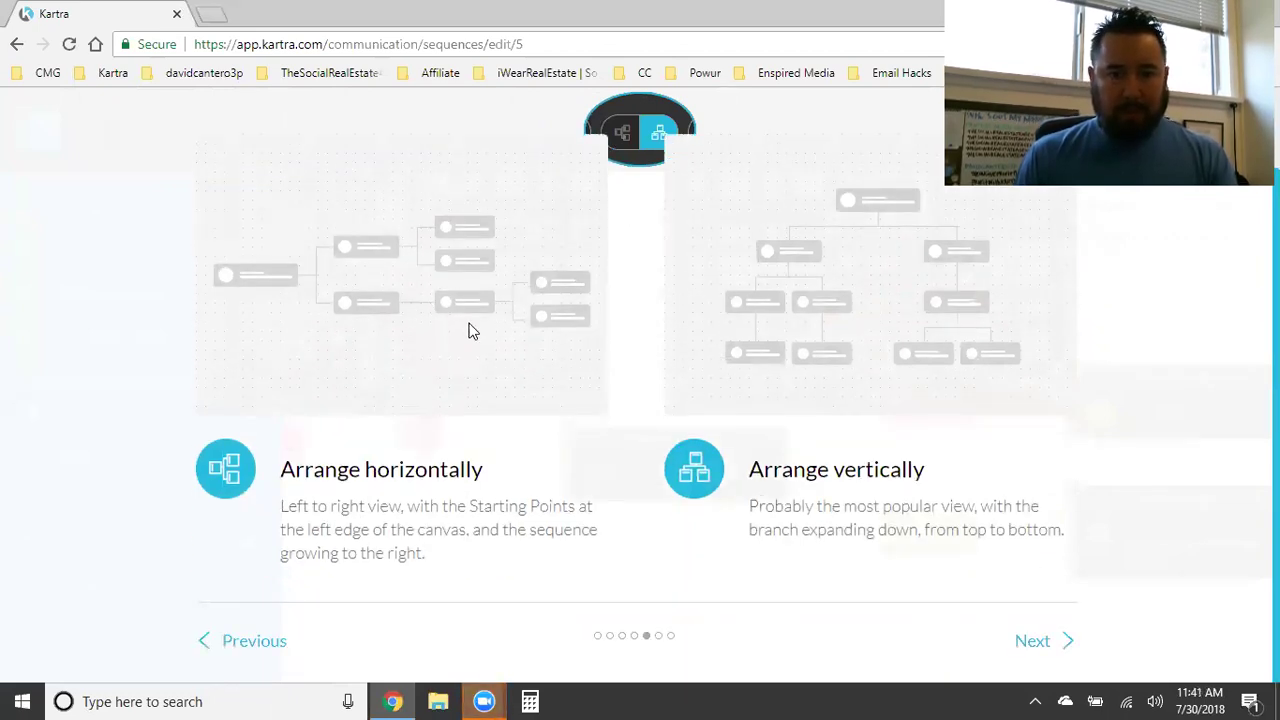
{"action": "scroll", "coordinate": [470, 480], "scroll_direction": "down", "scroll_amount": 1}
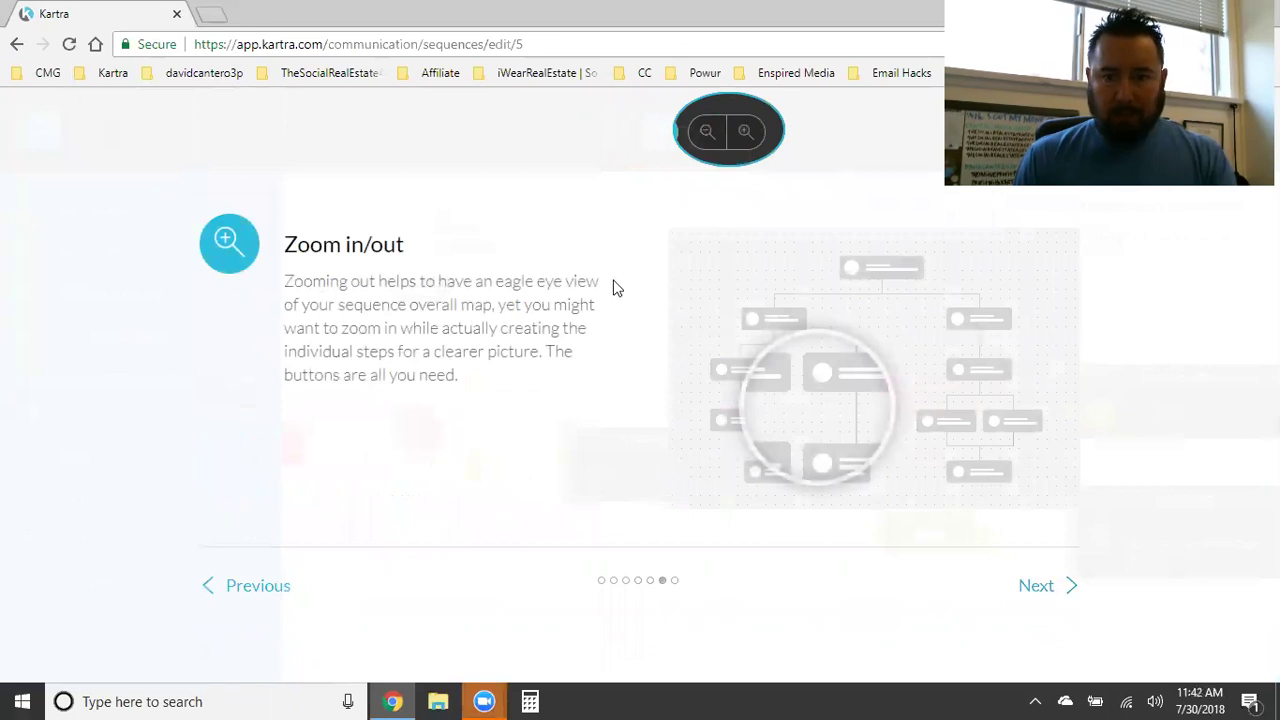
{"action": "left_click", "coordinate": [1027, 595]}
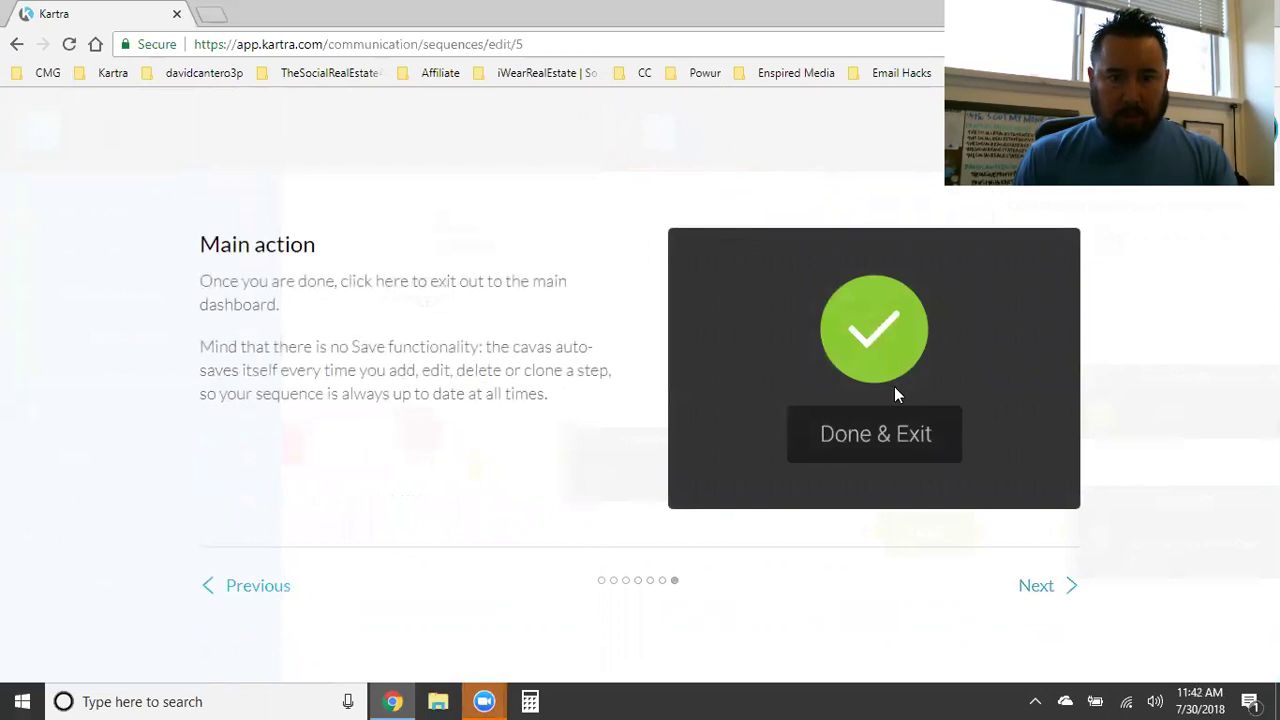
{"action": "left_click", "coordinate": [1062, 587]}
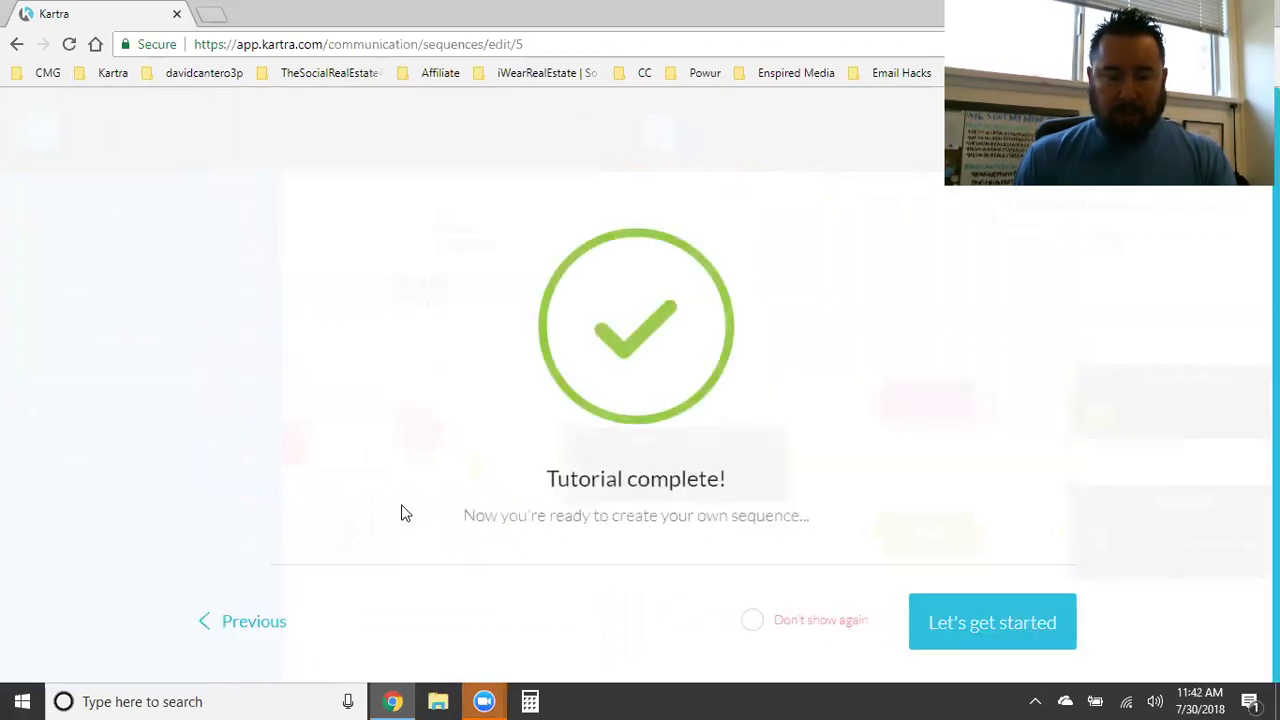
{"action": "left_click", "coordinate": [1037, 630]}
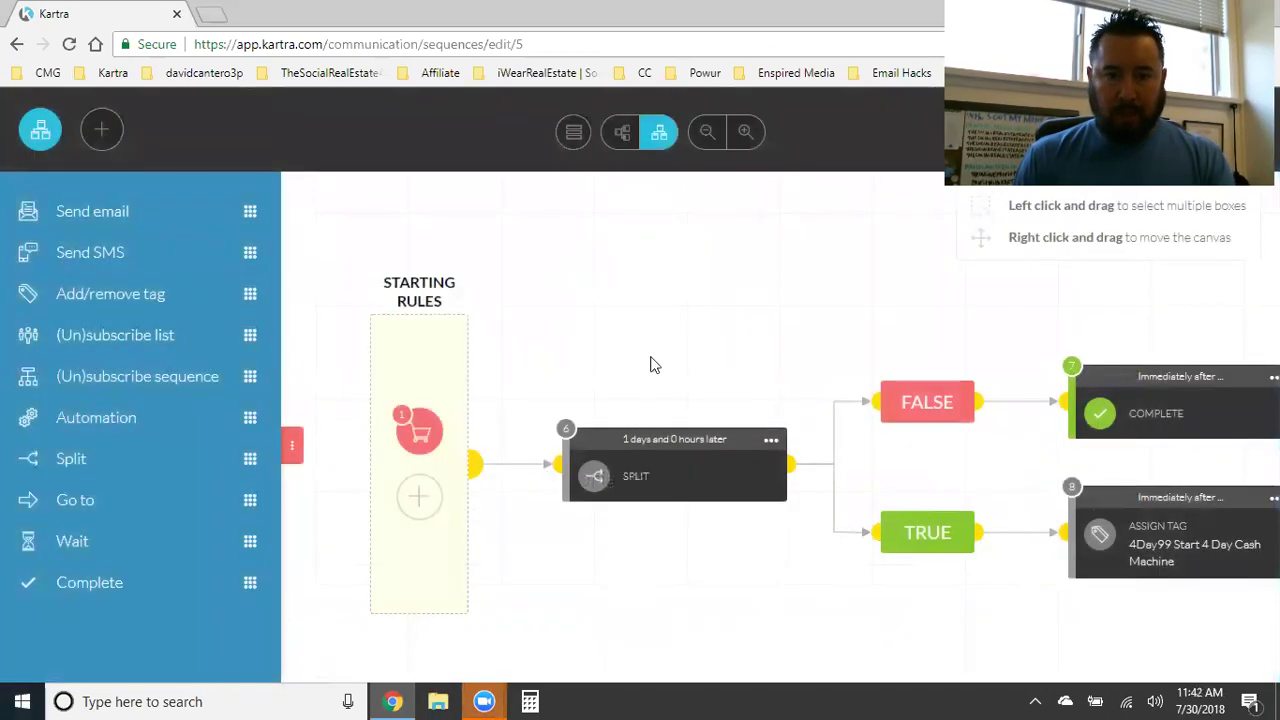
Arrange the sequence vertically and collapse the list of available actions to free up the canvas.
{"action": "left_click", "coordinate": [657, 135]}
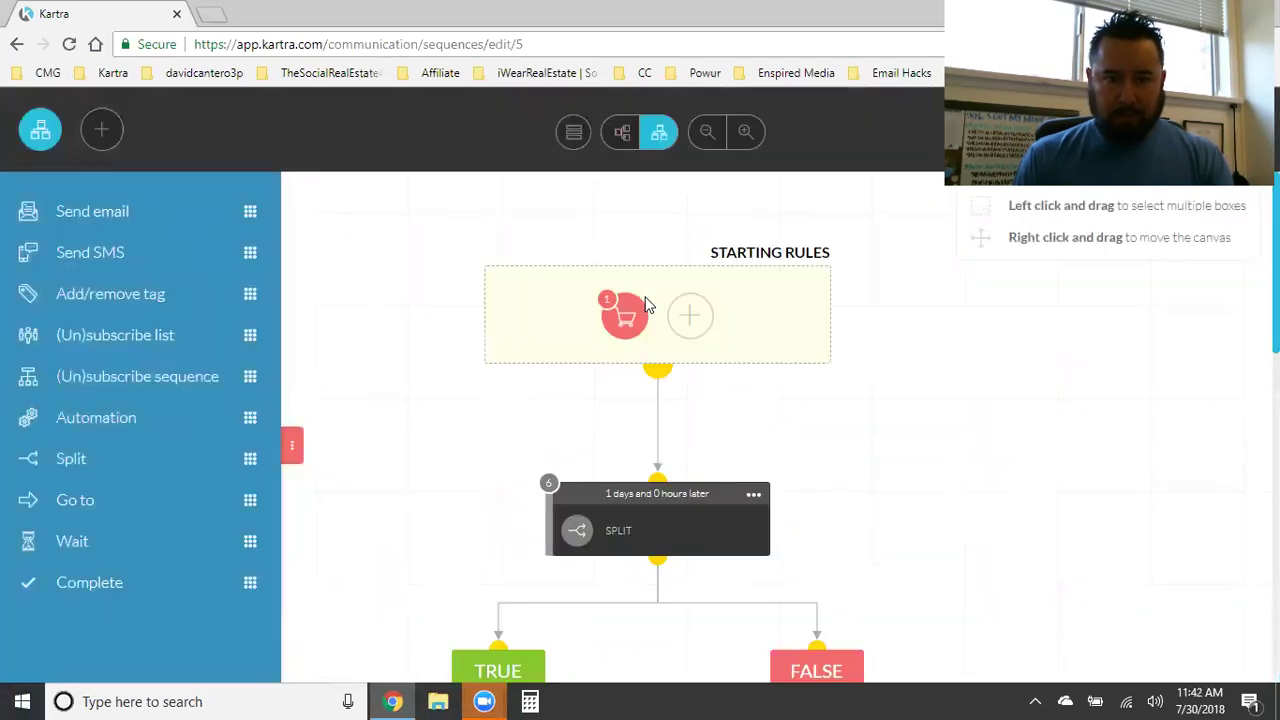
{"action": "left_click", "coordinate": [290, 455]}
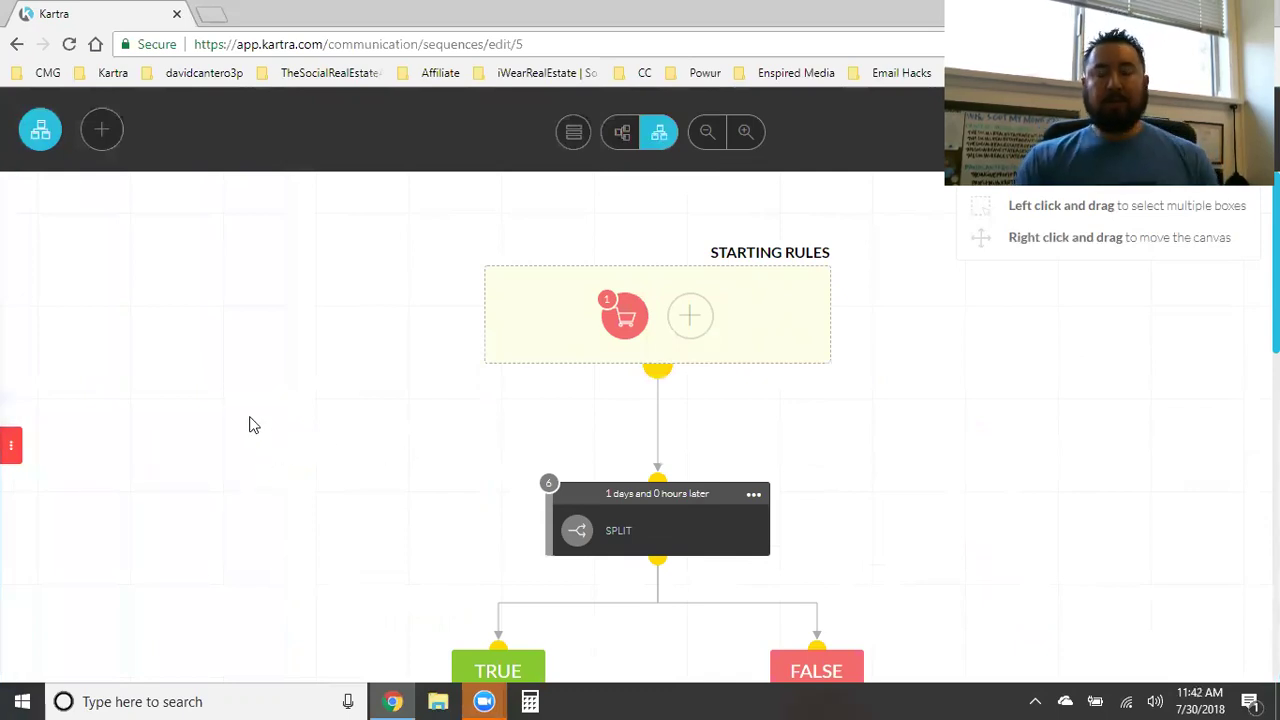
{"action": "scroll", "coordinate": [400, 430], "scroll_direction": "down", "scroll_amount": 1}
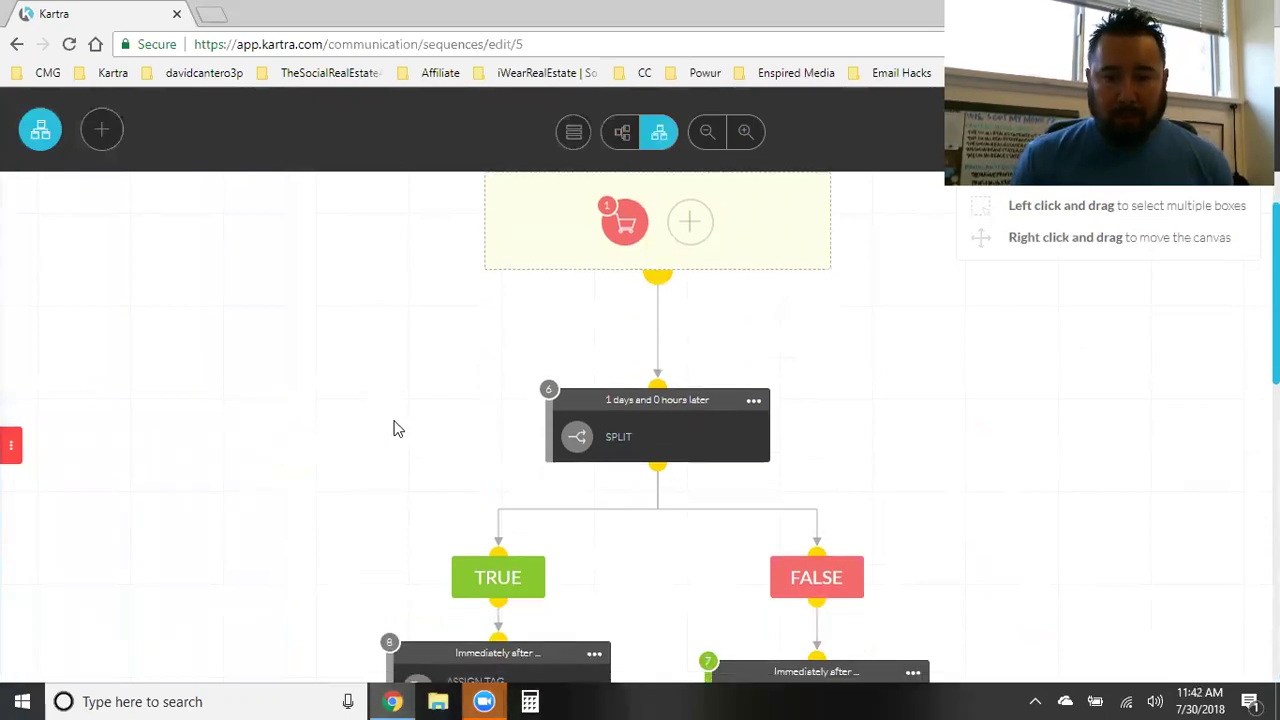
Open the order-based starting rule, review its product condition and close it.
{"action": "scroll", "coordinate": [493, 340], "scroll_direction": "up", "scroll_amount": 1}
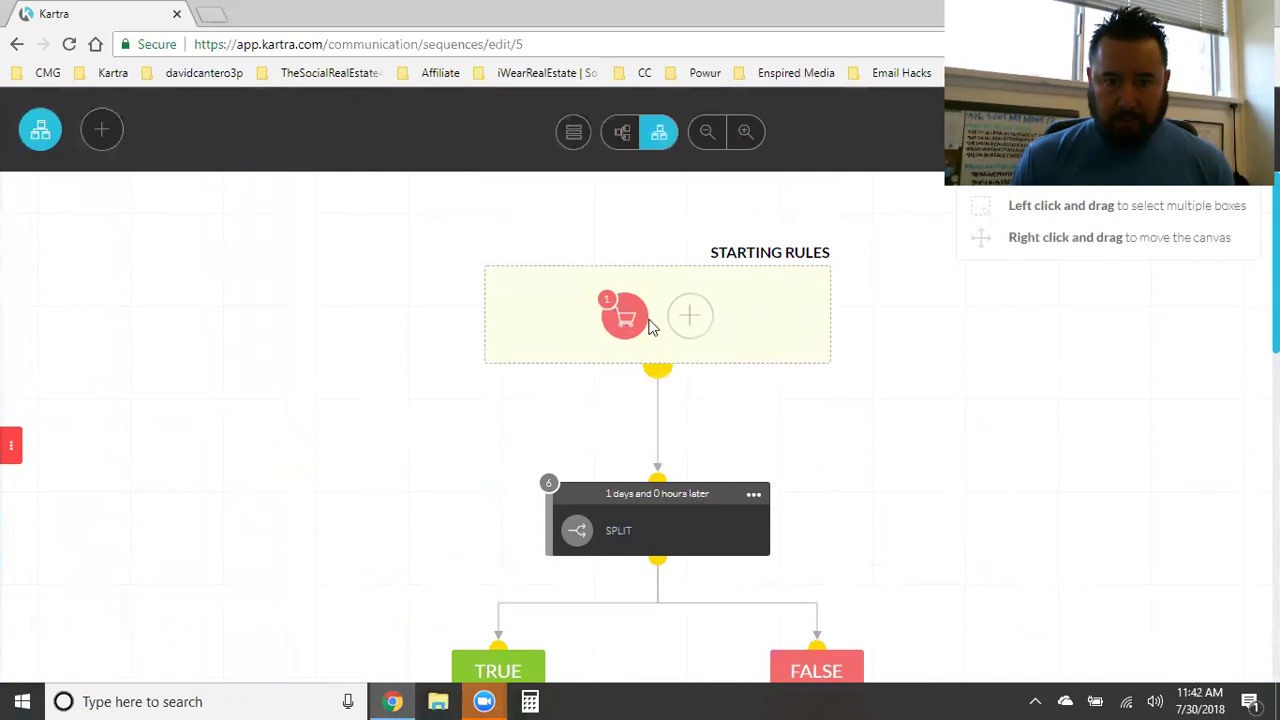
{"action": "mouse_move", "coordinate": [618, 312]}
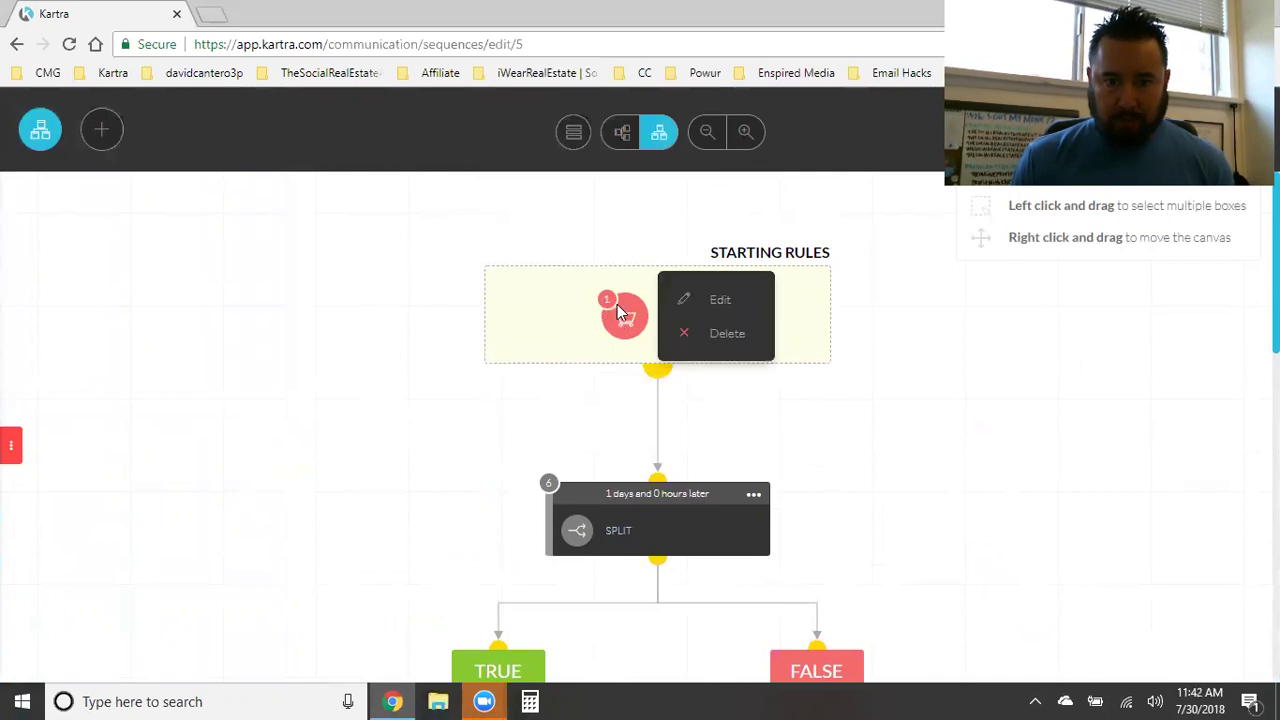
{"action": "left_click", "coordinate": [699, 300]}
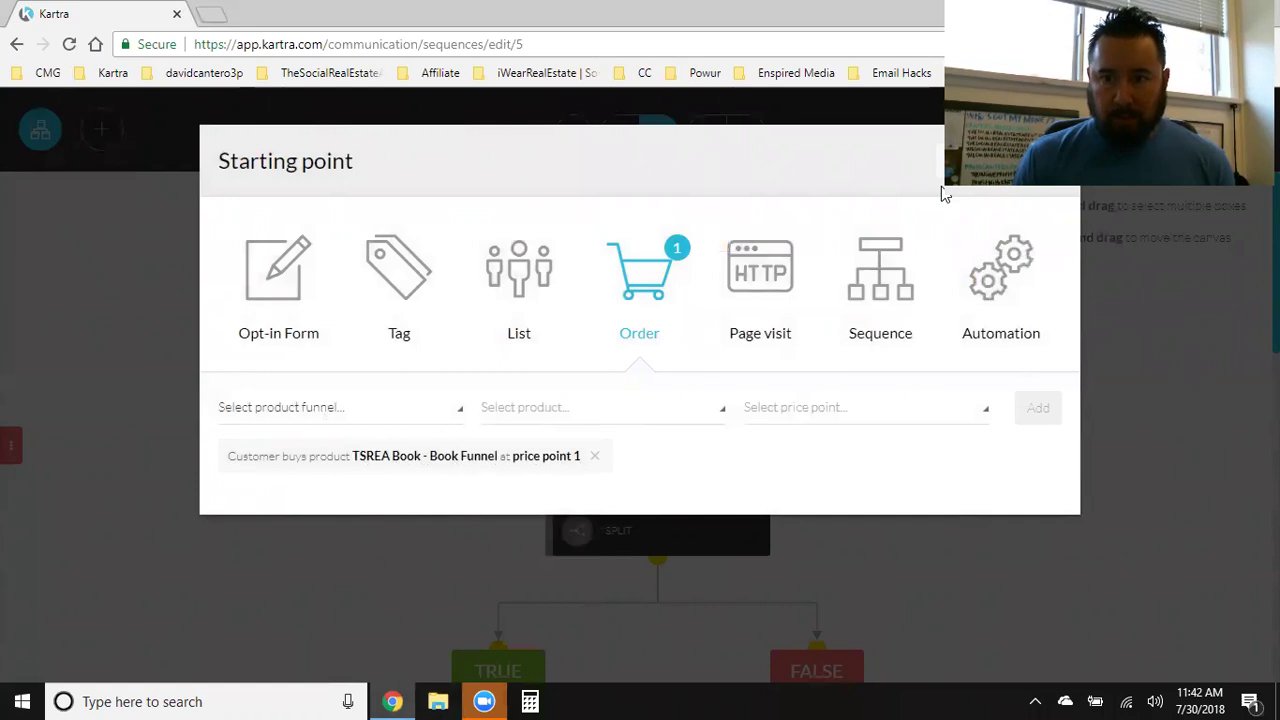
{"action": "key", "text": "Escape"}
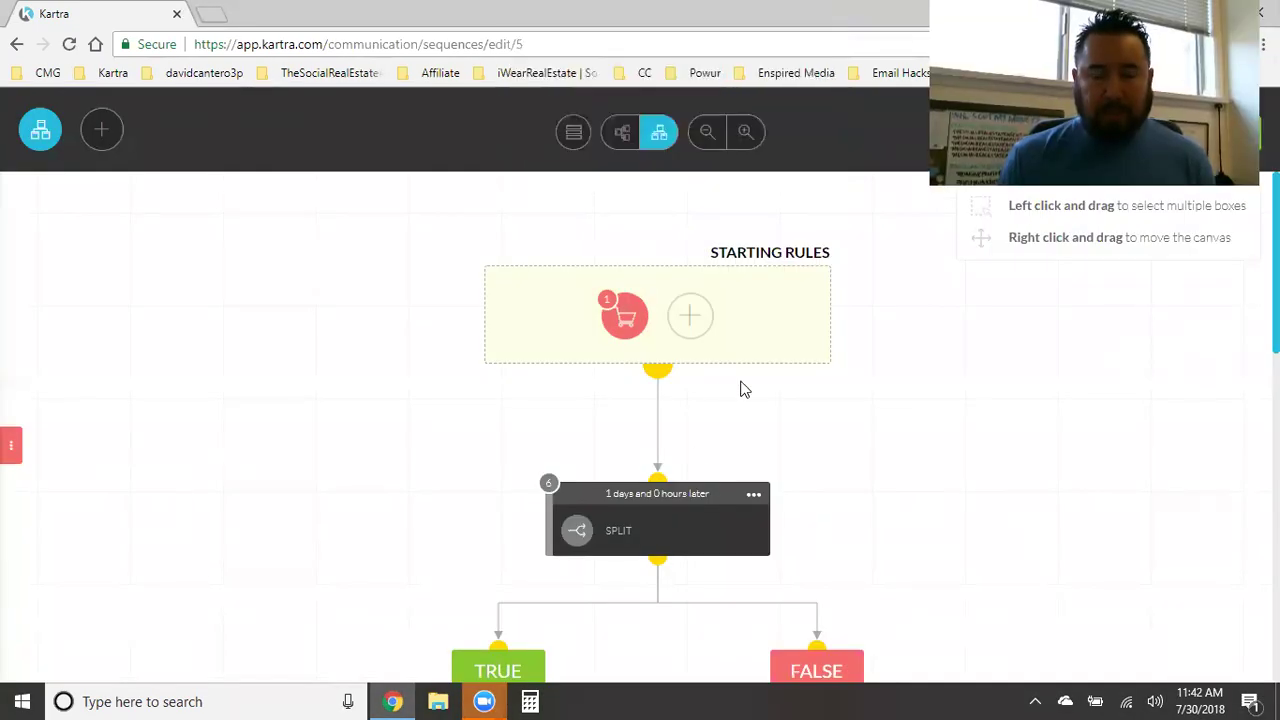
Inspect the tag settings of the Assign Tag step in the TRUE branch and close its settings.
{"action": "scroll", "coordinate": [1168, 462], "scroll_direction": "down", "scroll_amount": 2}
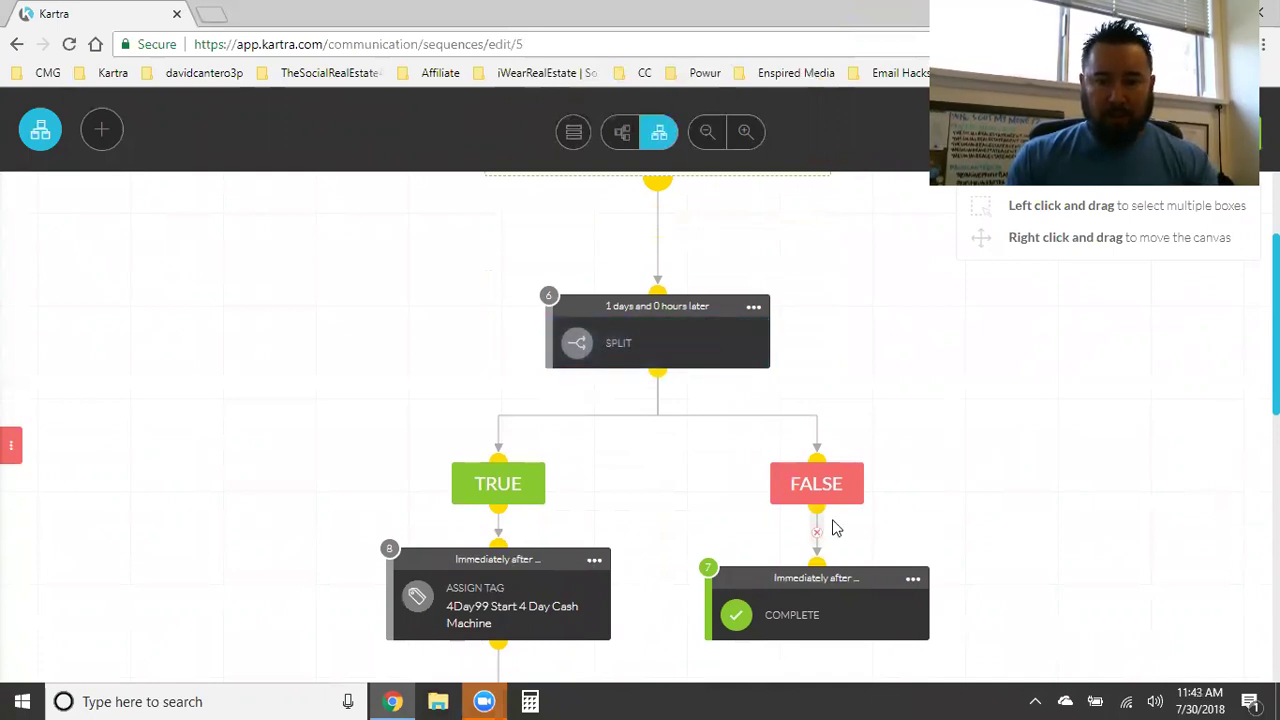
{"action": "scroll", "coordinate": [837, 500], "scroll_direction": "down", "scroll_amount": 2}
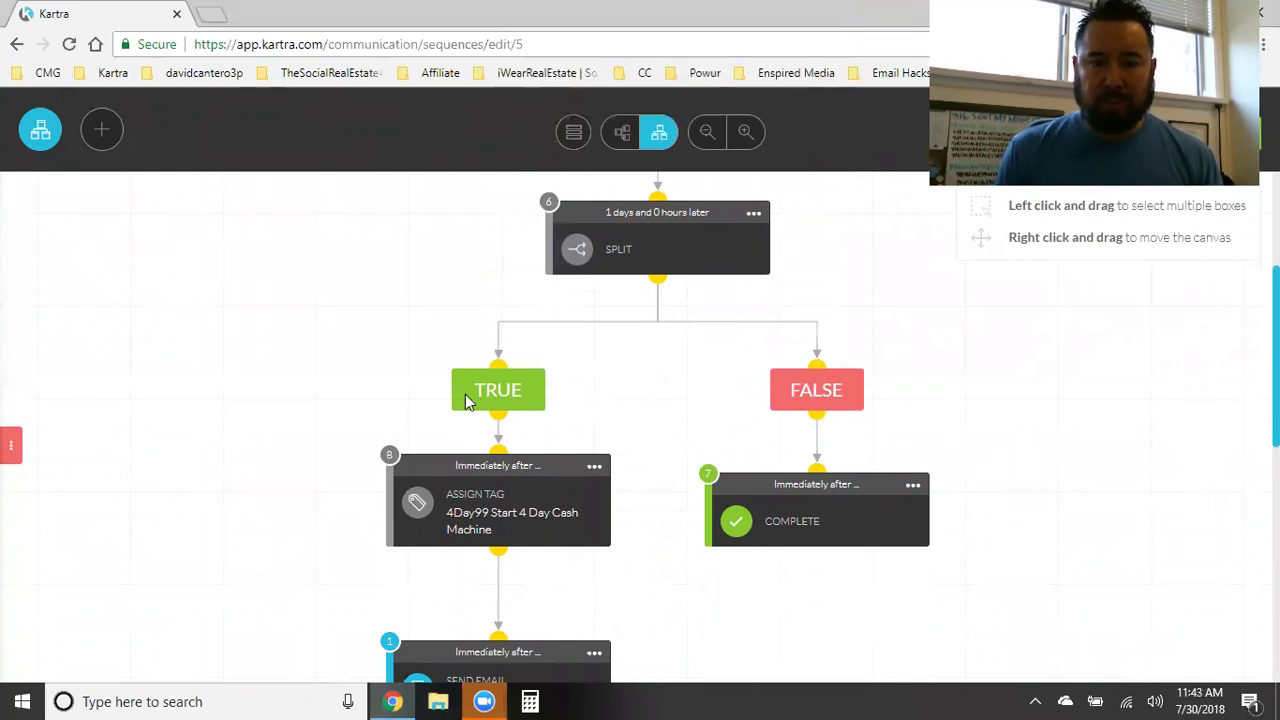
{"action": "scroll", "coordinate": [465, 398], "scroll_direction": "down", "scroll_amount": 1}
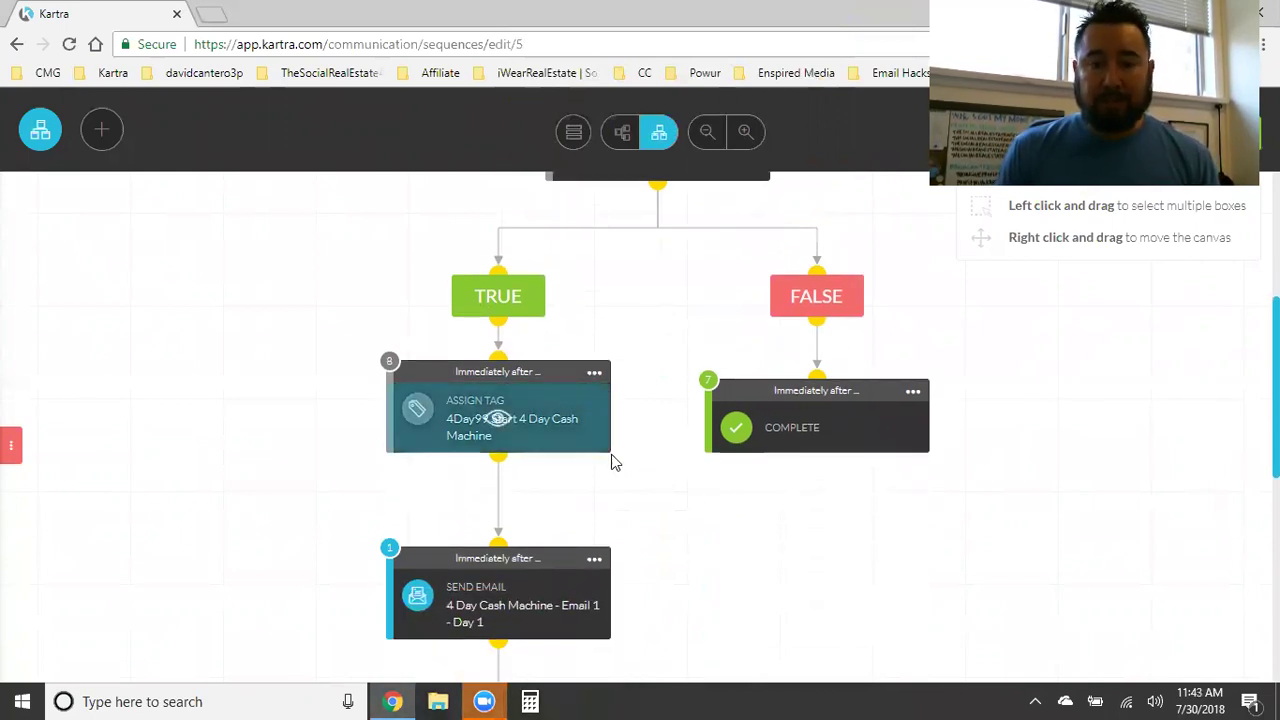
{"action": "scroll", "coordinate": [450, 440], "scroll_direction": "down", "scroll_amount": 1}
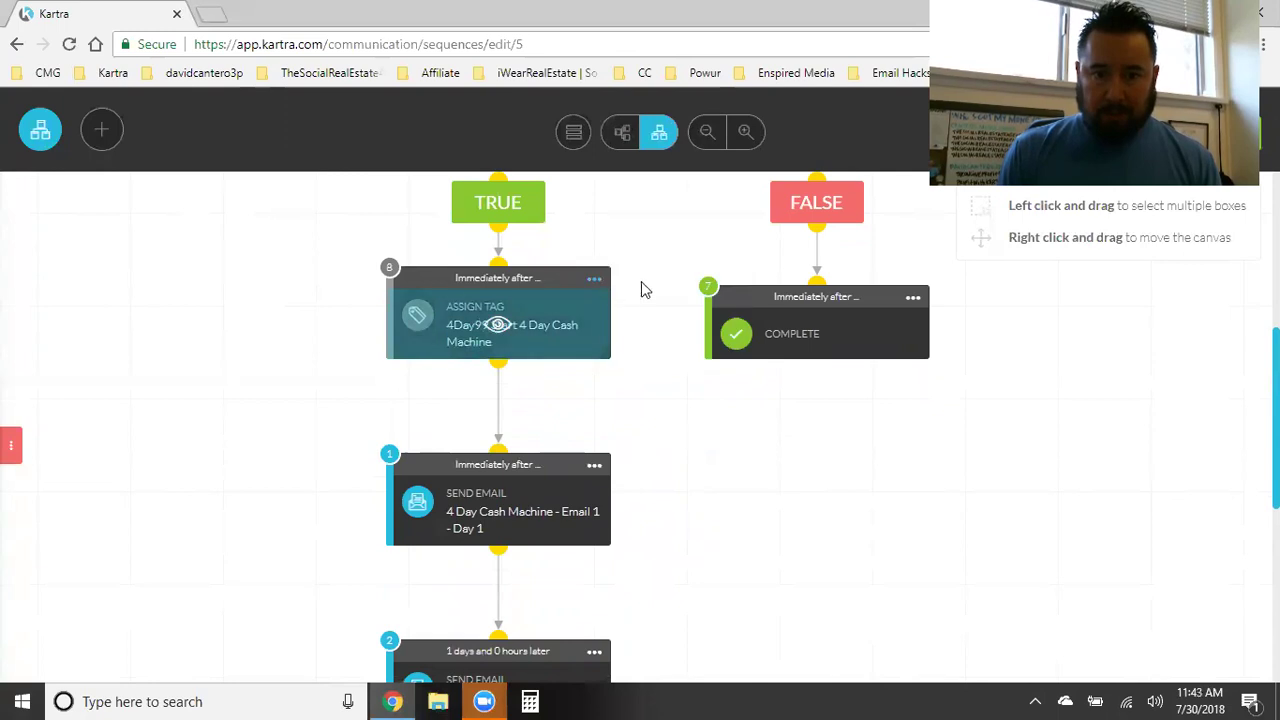
{"action": "mouse_move", "coordinate": [597, 284]}
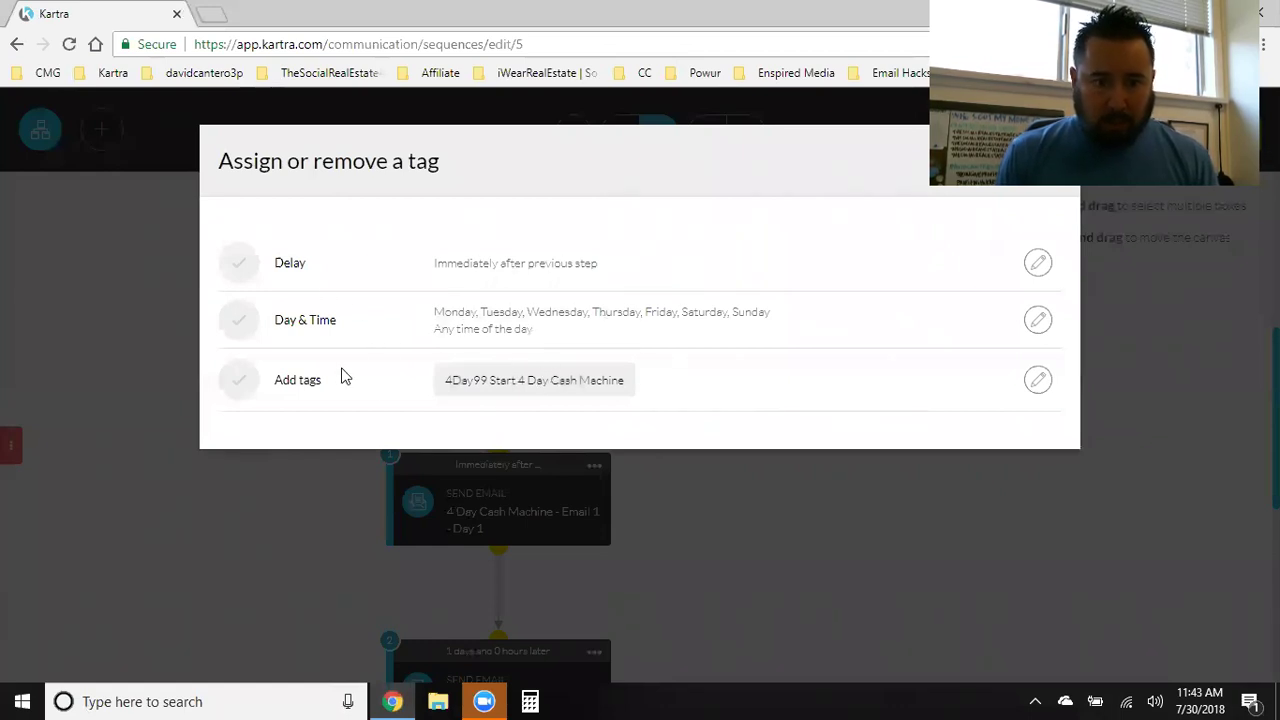
{"action": "left_click", "coordinate": [1037, 380]}
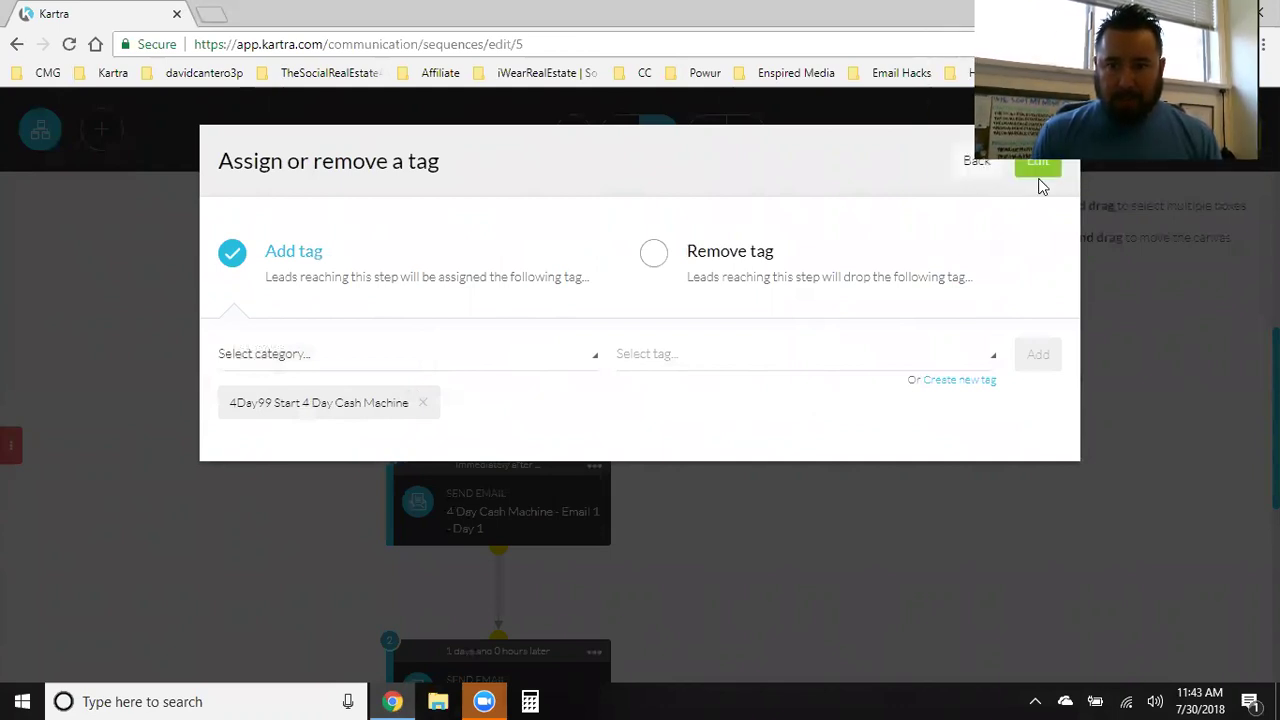
{"action": "left_click", "coordinate": [1038, 168]}
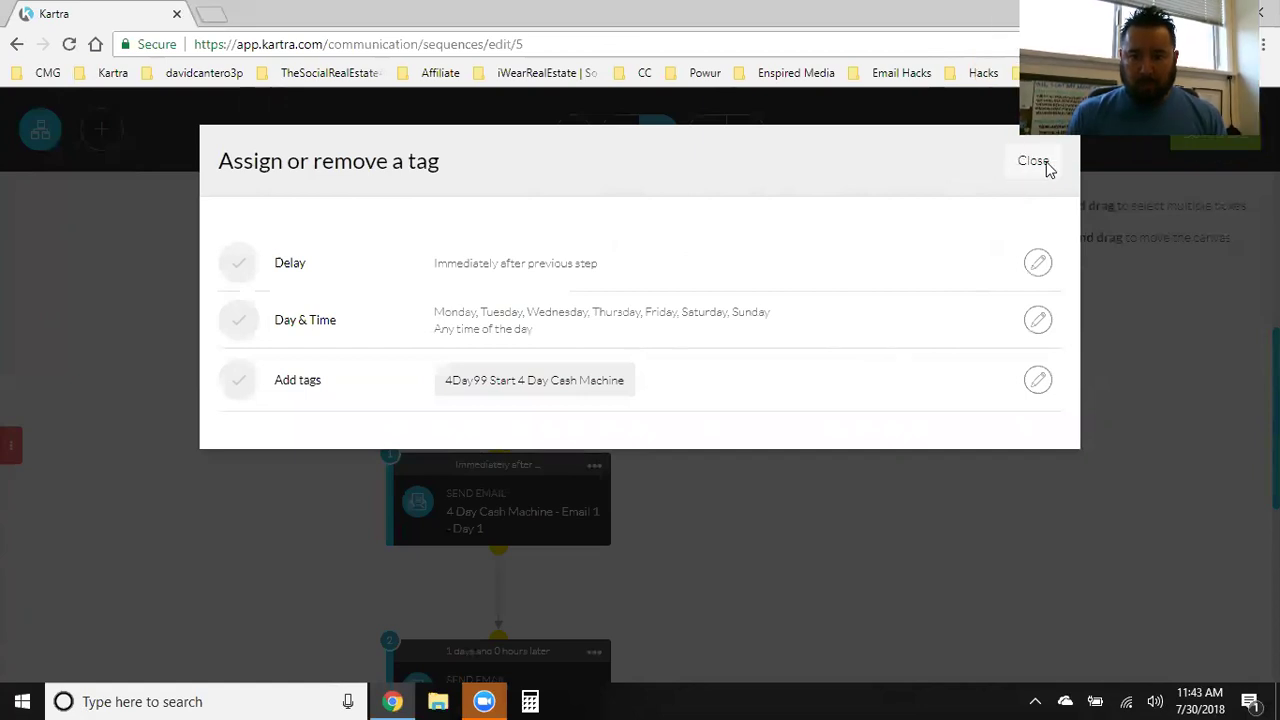
{"action": "left_click", "coordinate": [1034, 161]}
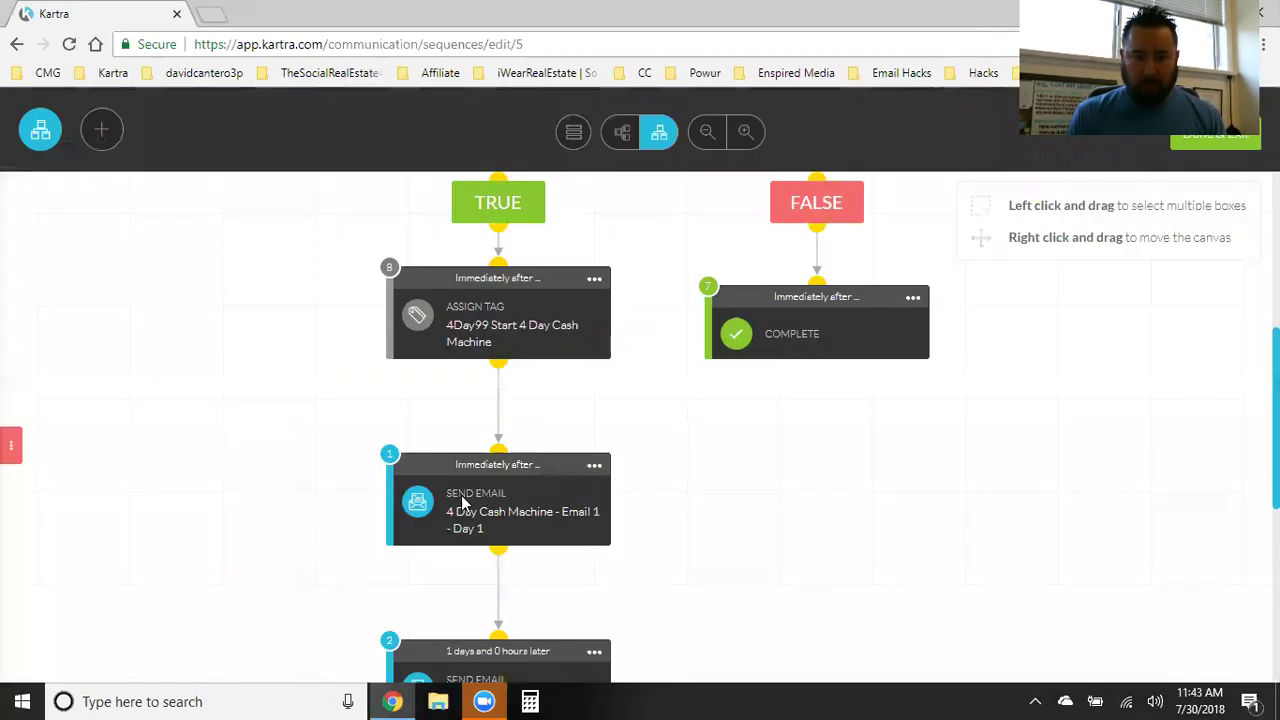
Look over the TRUE branch's email steps from Day 1 to Day 4 and return to the split's two branches.
{"action": "scroll", "coordinate": [458, 503], "scroll_direction": "down", "scroll_amount": 1}
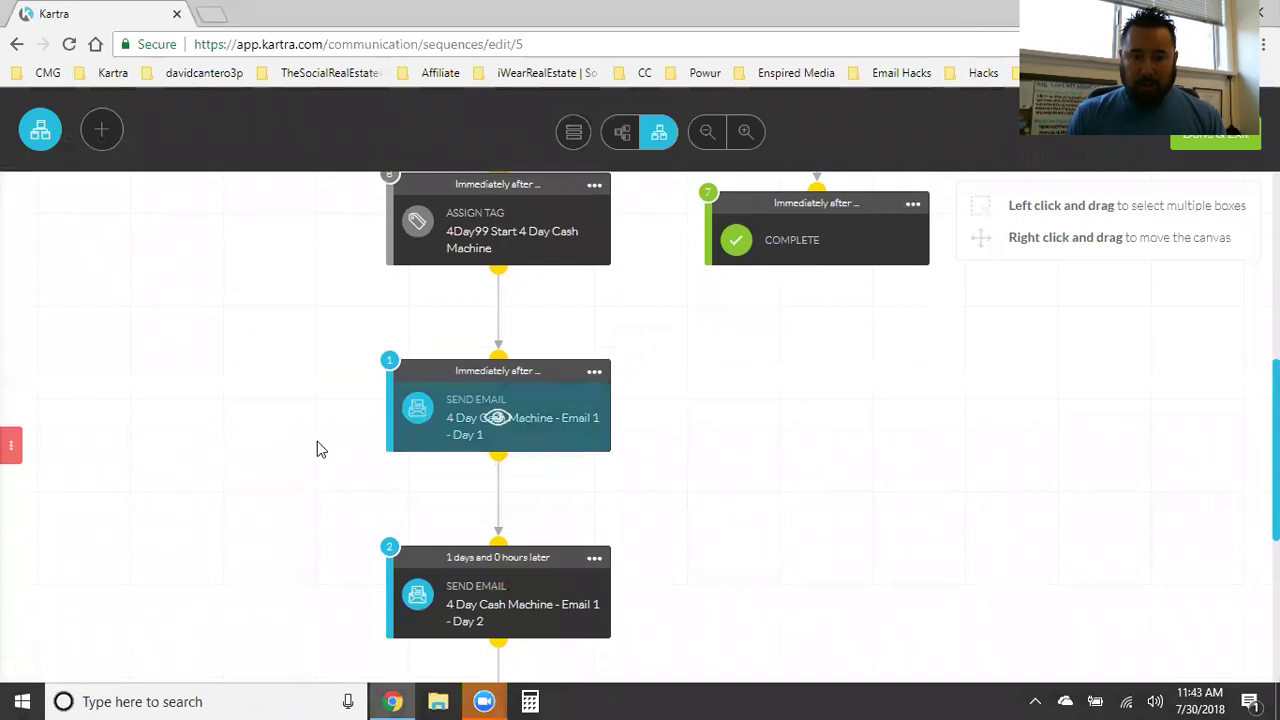
{"action": "scroll", "coordinate": [300, 447], "scroll_direction": "down", "scroll_amount": 1}
{"action": "scroll", "coordinate": [351, 494], "scroll_direction": "down", "scroll_amount": 1}
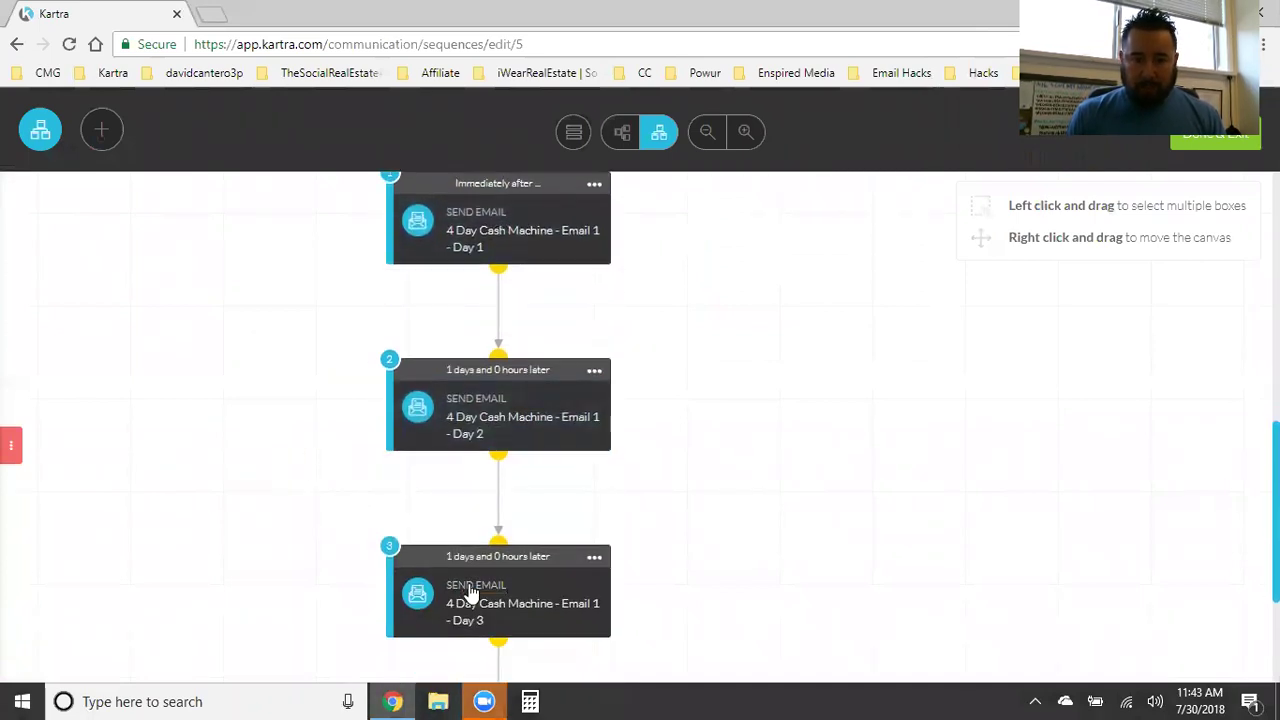
{"action": "scroll", "coordinate": [287, 568], "scroll_direction": "down", "scroll_amount": 3}
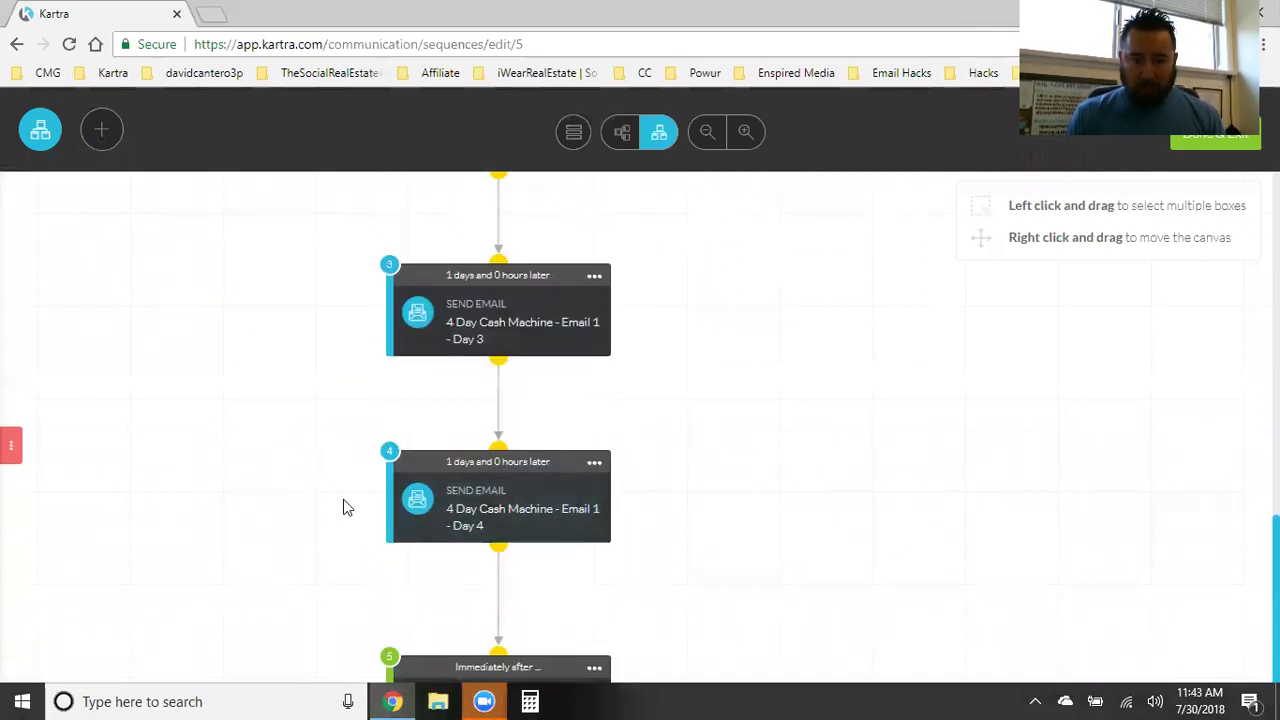
{"action": "scroll", "coordinate": [340, 510], "scroll_direction": "down", "scroll_amount": 1}
{"action": "scroll", "coordinate": [300, 555], "scroll_direction": "up", "scroll_amount": 7}
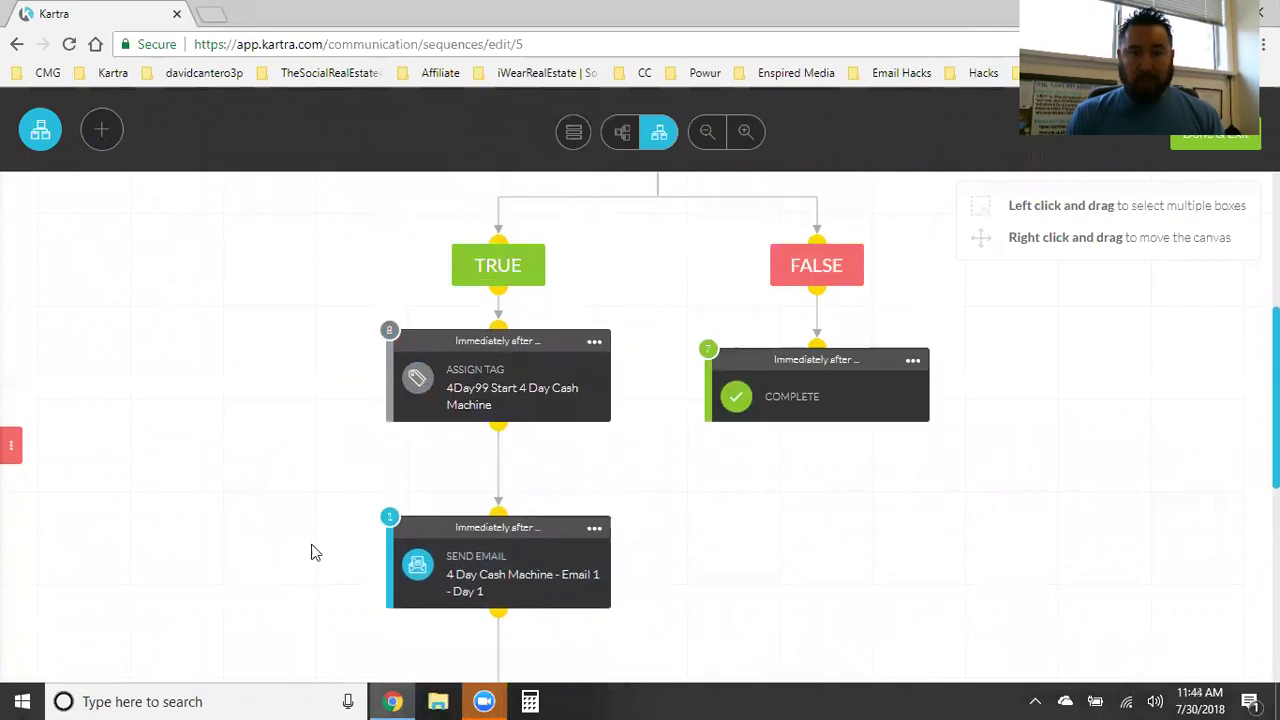
{"action": "scroll", "coordinate": [313, 533], "scroll_direction": "up", "scroll_amount": 1}
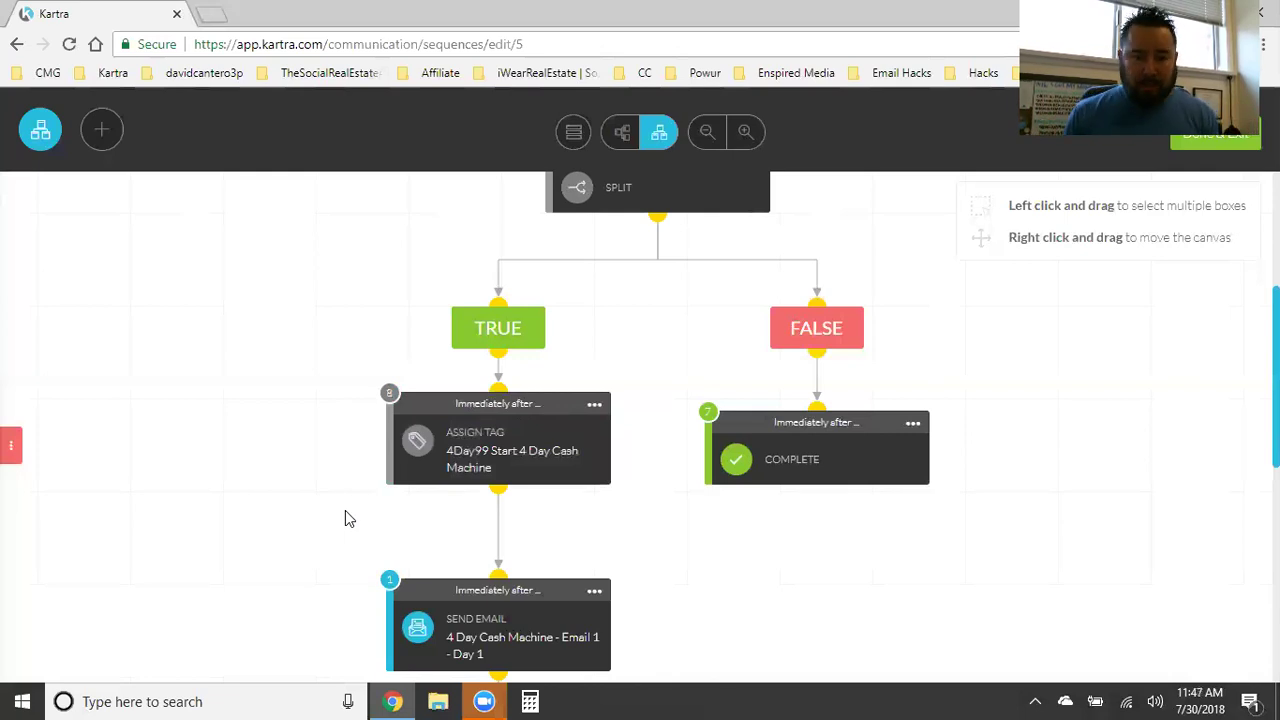
Trace the TRUE branch from the Assign Tag step down to its Complete step and return to the starting rules.
{"action": "scroll", "coordinate": [526, 523], "scroll_direction": "down", "scroll_amount": 2}
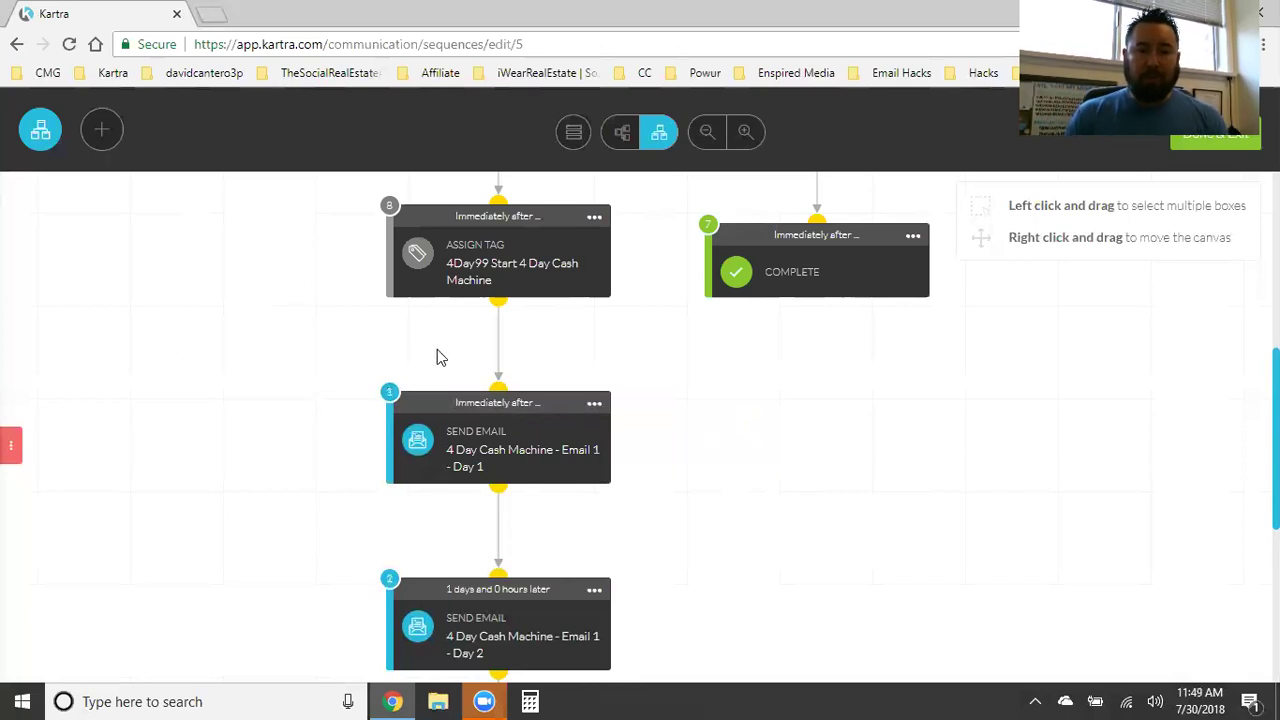
{"action": "scroll", "coordinate": [457, 410], "scroll_direction": "down", "scroll_amount": 1}
{"action": "scroll", "coordinate": [461, 507], "scroll_direction": "down", "scroll_amount": 3}
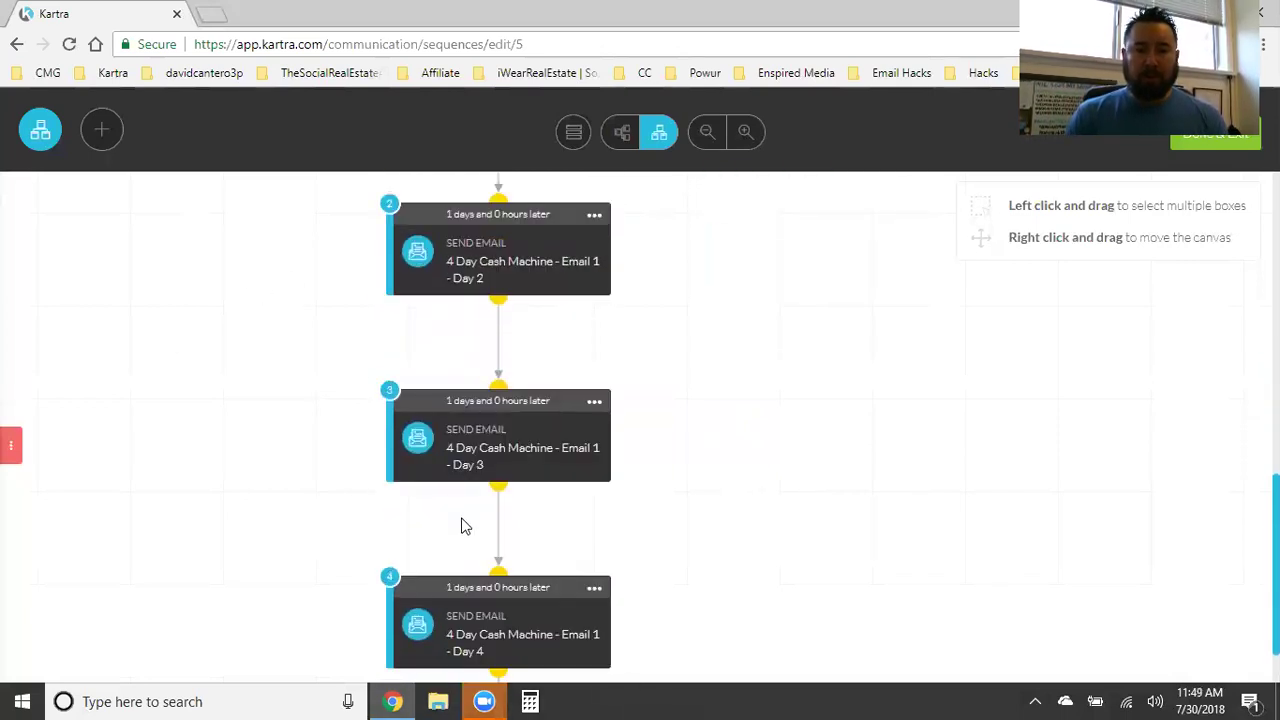
{"action": "scroll", "coordinate": [530, 530], "scroll_direction": "up", "scroll_amount": 4}
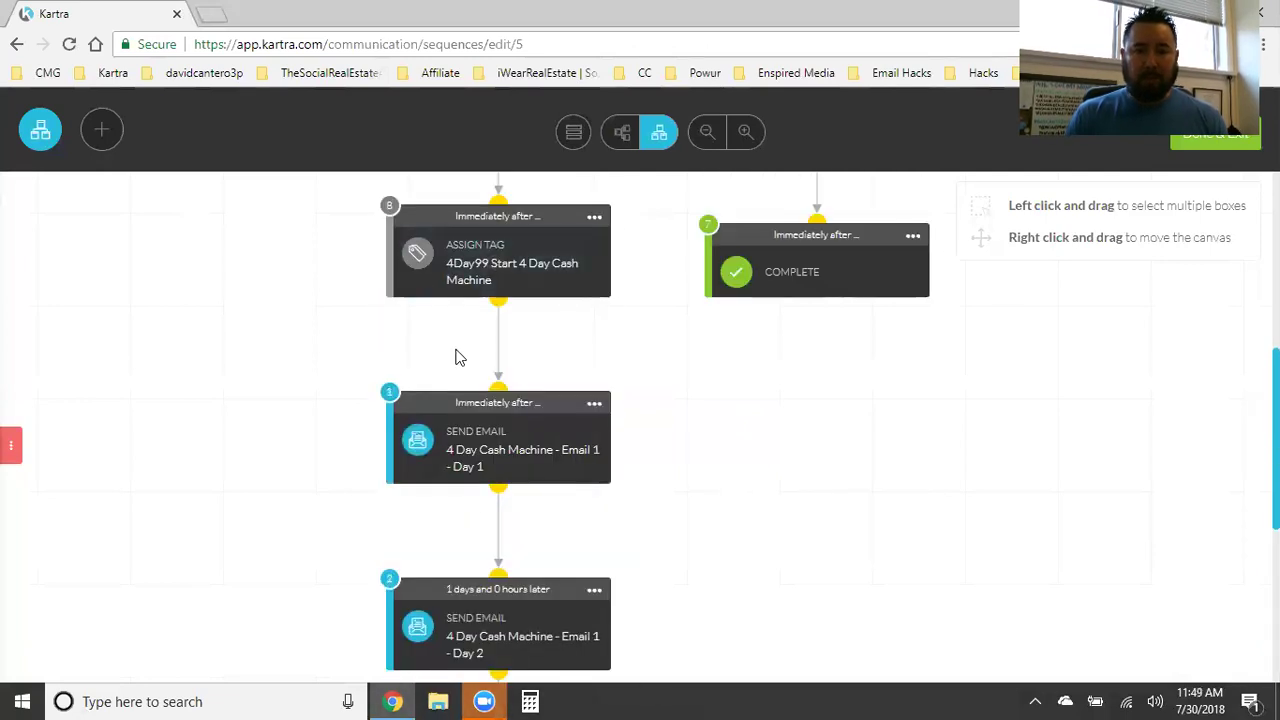
{"action": "scroll", "coordinate": [490, 365], "scroll_direction": "down", "scroll_amount": 1}
{"action": "scroll", "coordinate": [505, 370], "scroll_direction": "down", "scroll_amount": 3}
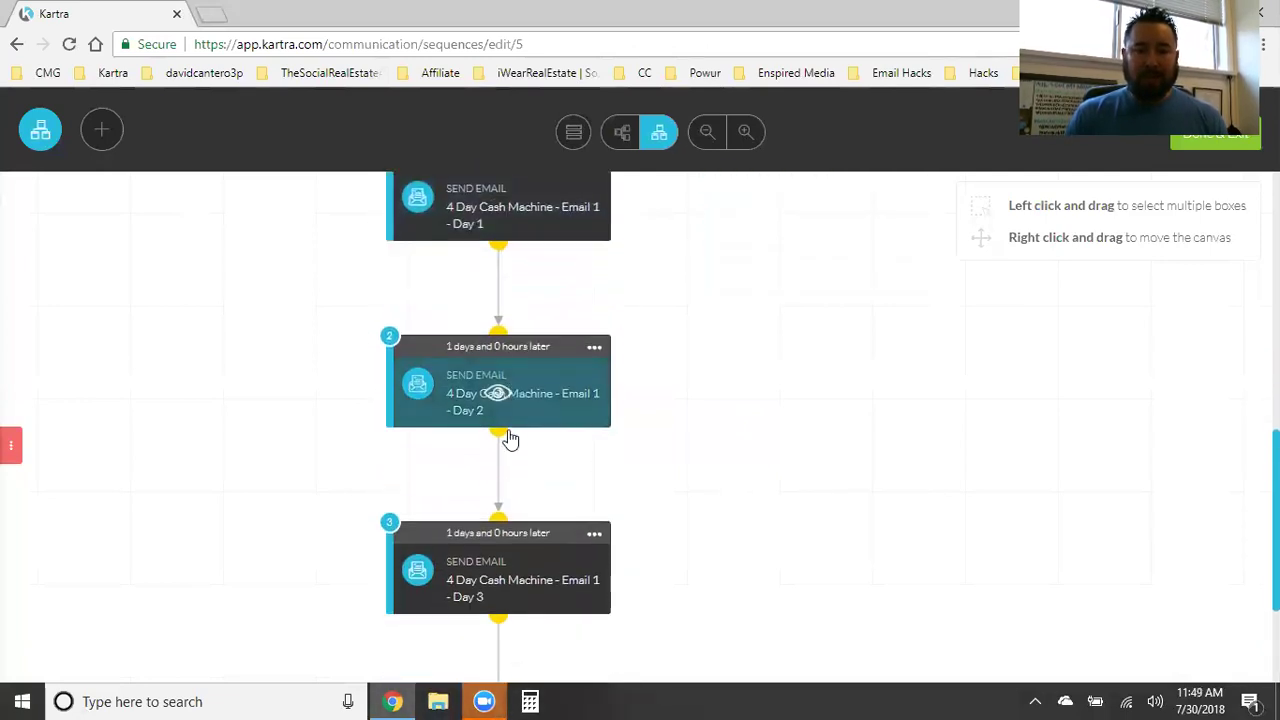
{"action": "scroll", "coordinate": [533, 466], "scroll_direction": "down", "scroll_amount": 2}
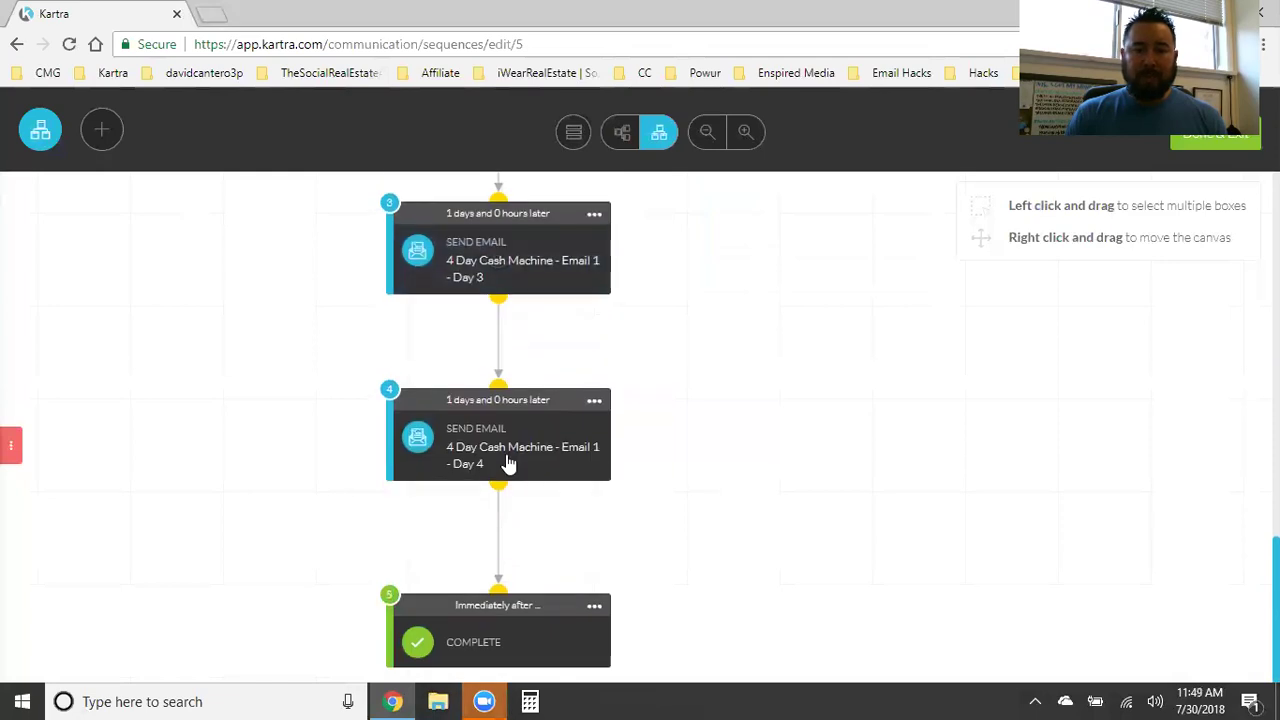
{"action": "scroll", "coordinate": [268, 428], "scroll_direction": "up", "scroll_amount": 3}
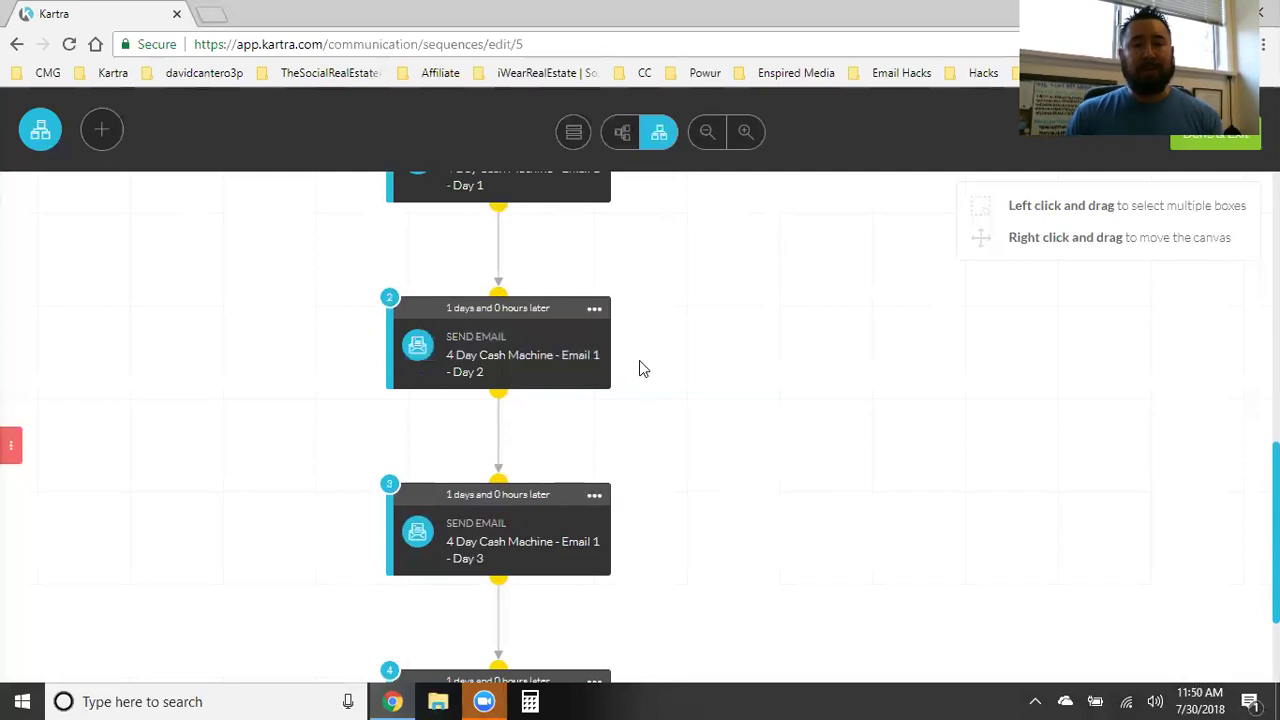
{"action": "scroll", "coordinate": [645, 406], "scroll_direction": "up", "scroll_amount": 5}
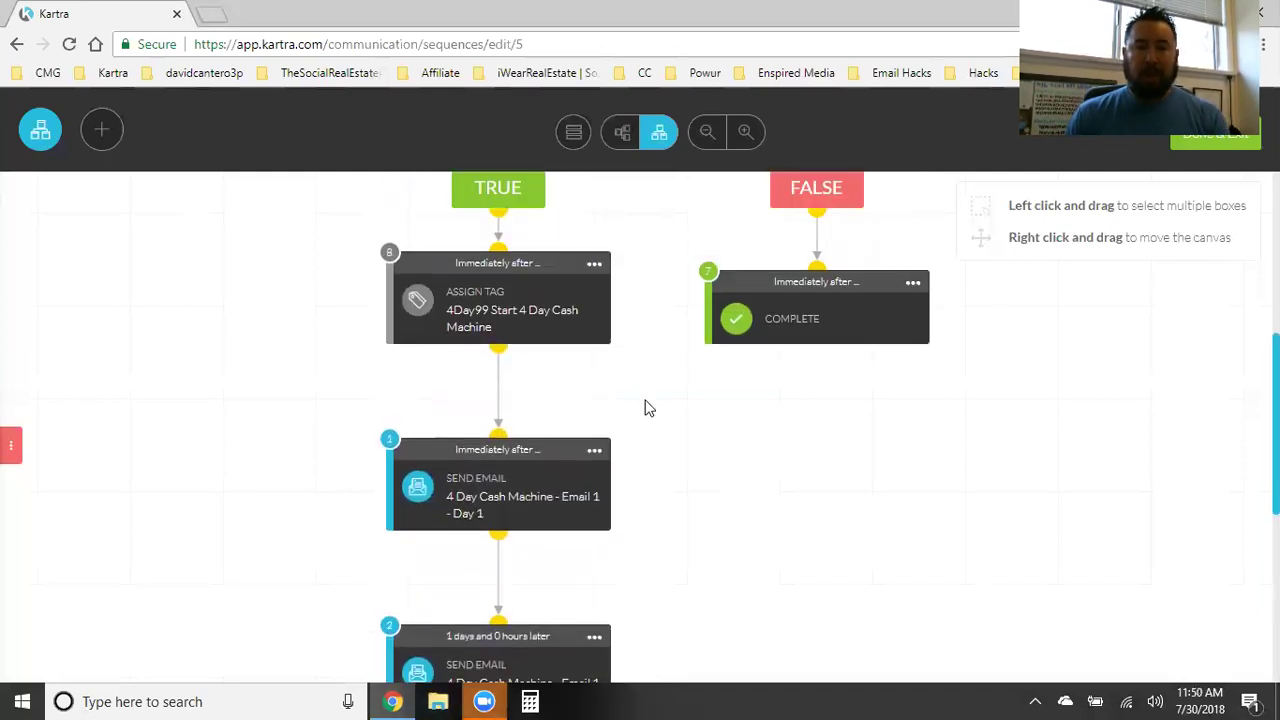
{"action": "scroll", "coordinate": [645, 406], "scroll_direction": "up", "scroll_amount": 3}
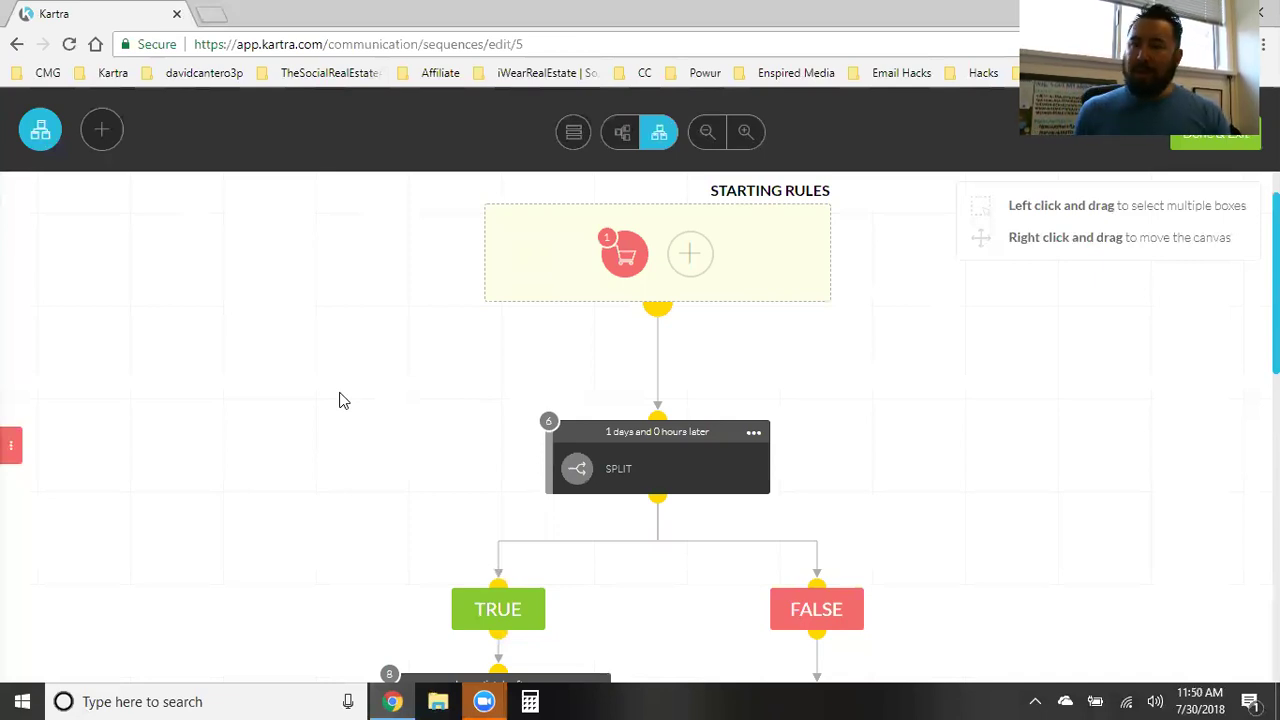
Check the timing of the steps below the split, from the Assign Tag step to the Day 4 email.
{"action": "scroll", "coordinate": [340, 400], "scroll_direction": "down", "scroll_amount": 3}
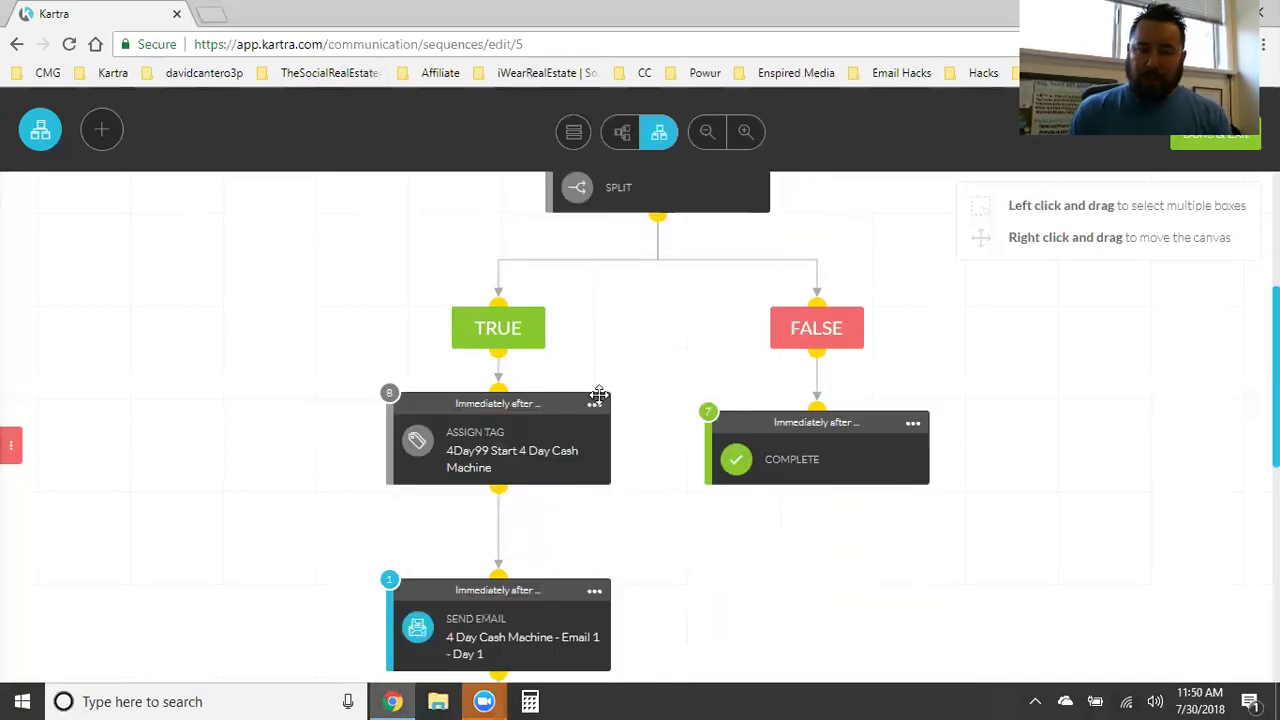
{"action": "left_click", "coordinate": [592, 403]}
{"action": "scroll", "coordinate": [453, 441], "scroll_direction": "down", "scroll_amount": 1}
{"action": "scroll", "coordinate": [490, 500], "scroll_direction": "down", "scroll_amount": 1}
{"action": "scroll", "coordinate": [420, 518], "scroll_direction": "down", "scroll_amount": 3}
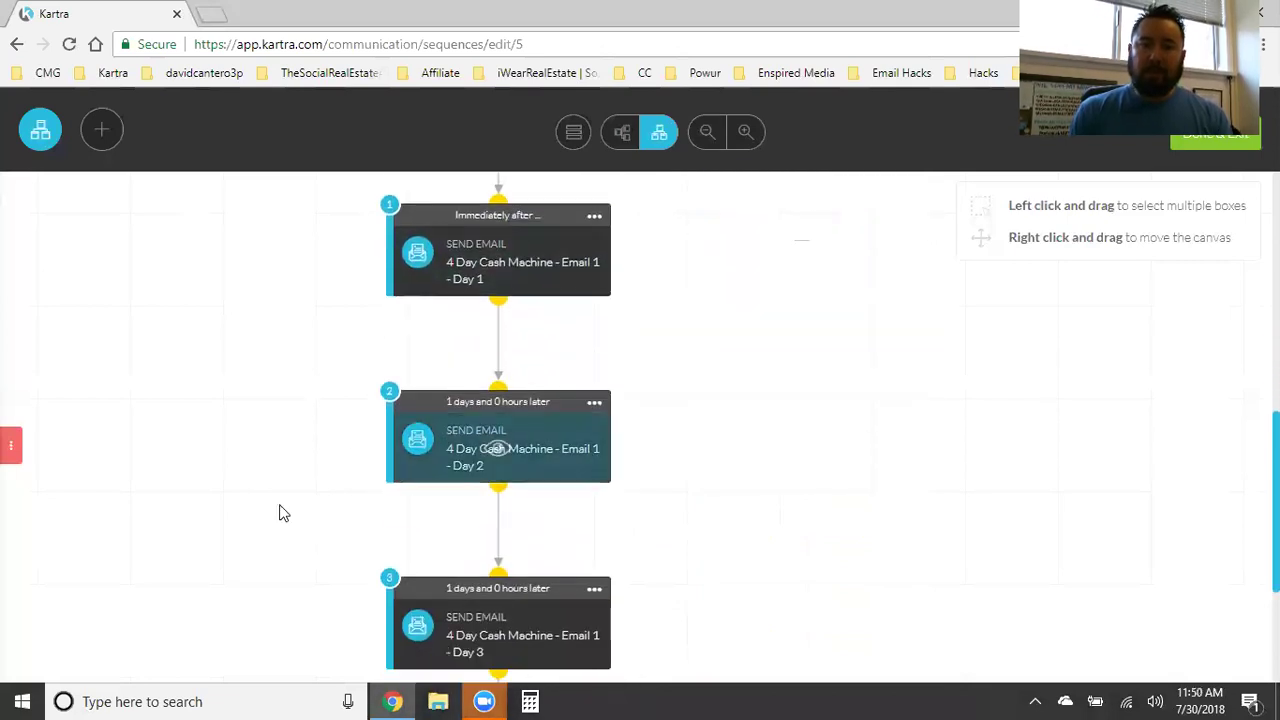
{"action": "scroll", "coordinate": [281, 442], "scroll_direction": "down", "scroll_amount": 4}
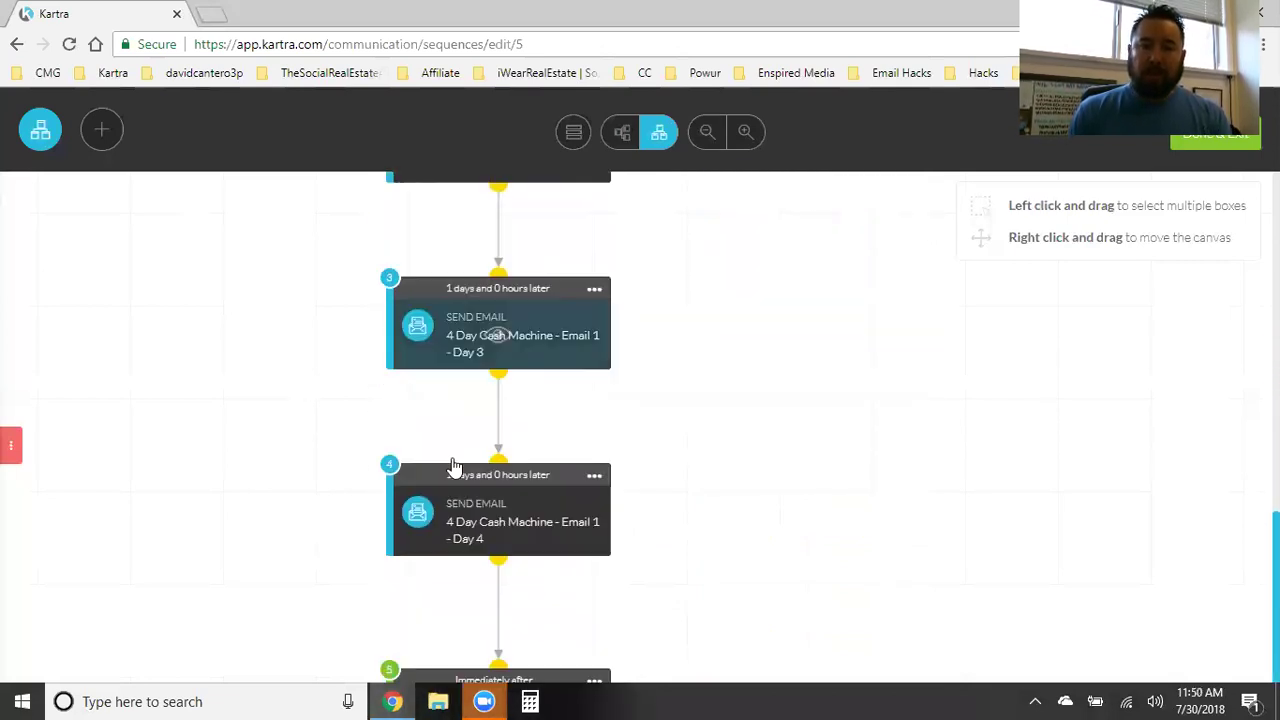
Preview the Day 1 email step's settings from Delay to Automation and close the preview.
{"action": "scroll", "coordinate": [443, 492], "scroll_direction": "up", "scroll_amount": 6}
{"action": "mouse_move", "coordinate": [497, 456]}
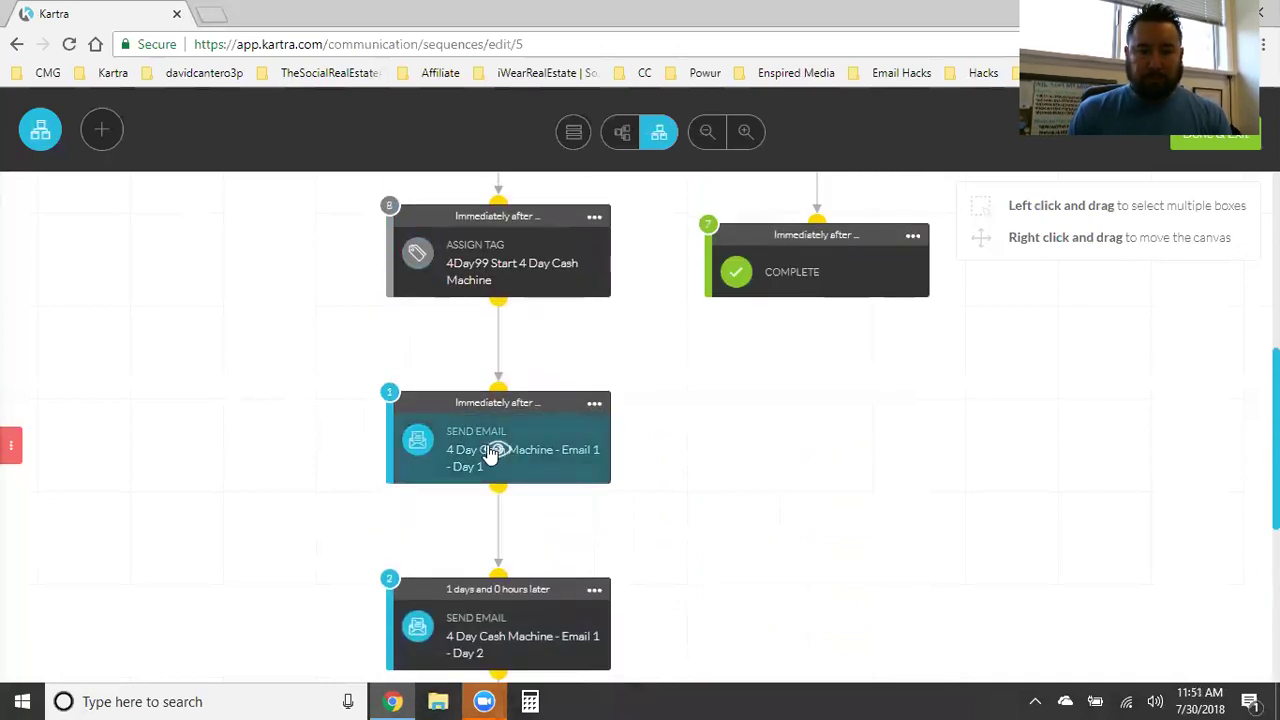
{"action": "left_click", "coordinate": [562, 433]}
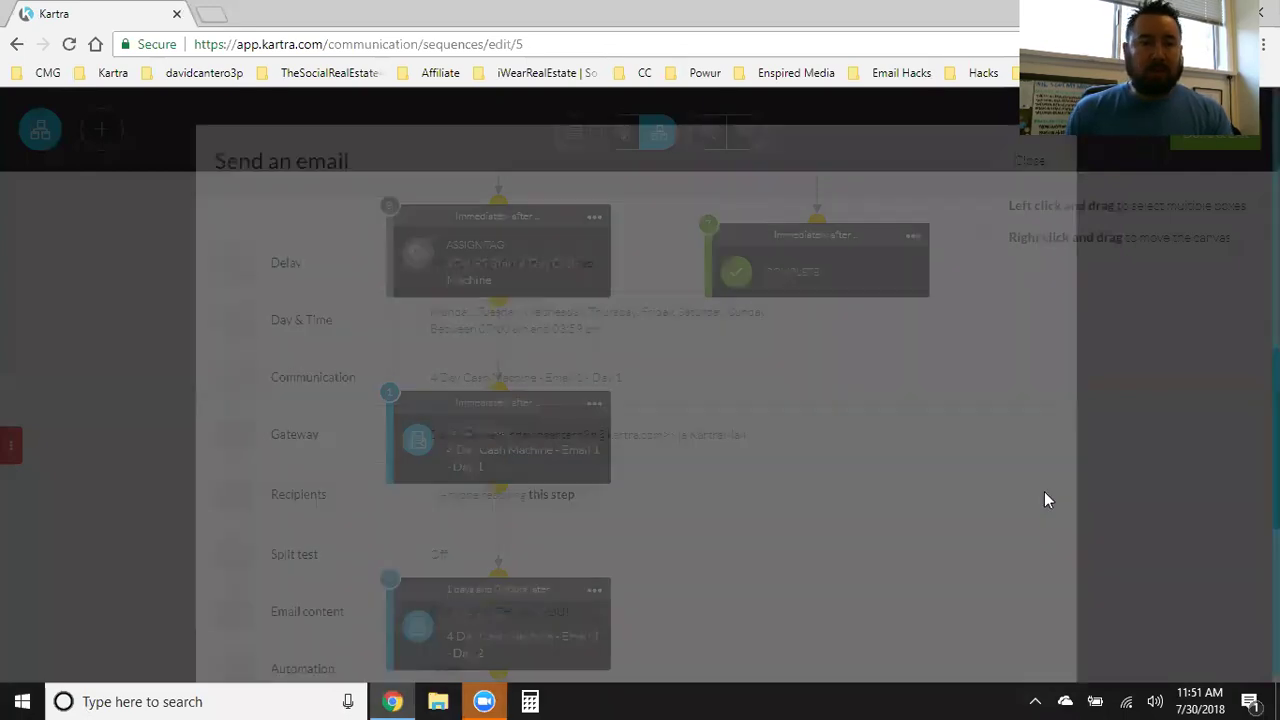
{"action": "scroll", "coordinate": [740, 541], "scroll_direction": "down", "scroll_amount": 1}
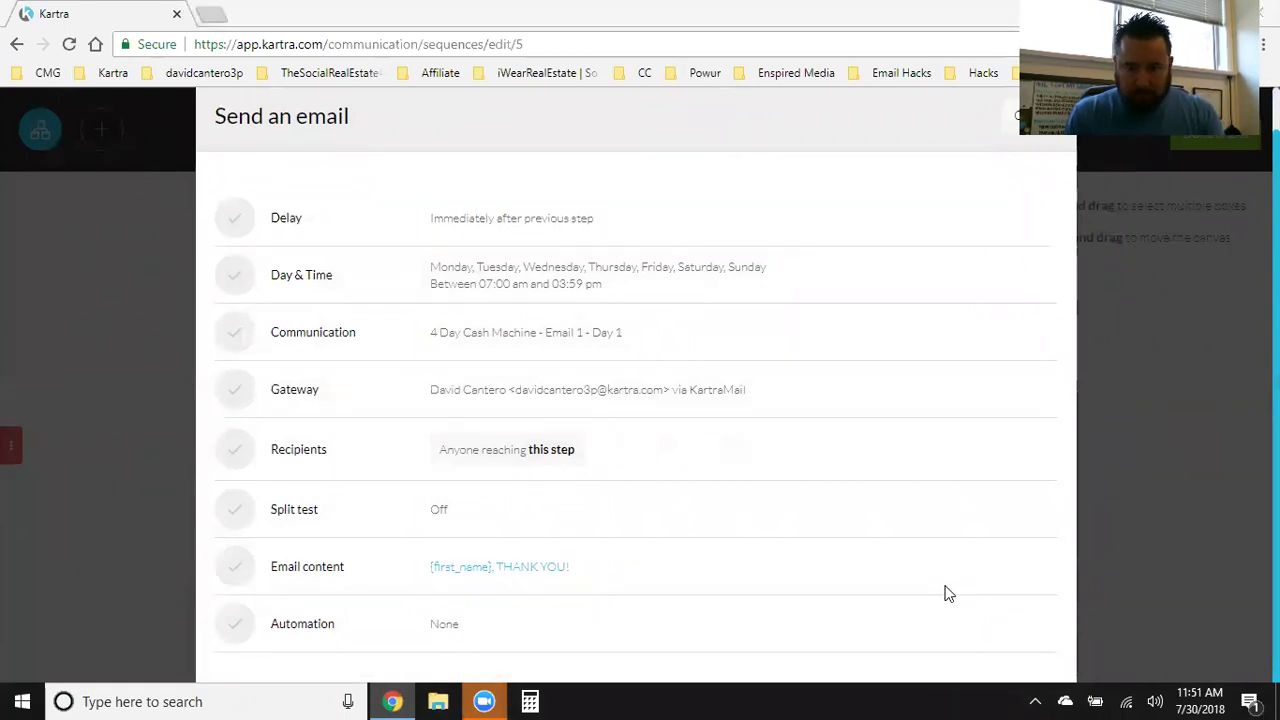
{"action": "scroll", "coordinate": [949, 594], "scroll_direction": "up", "scroll_amount": 1}
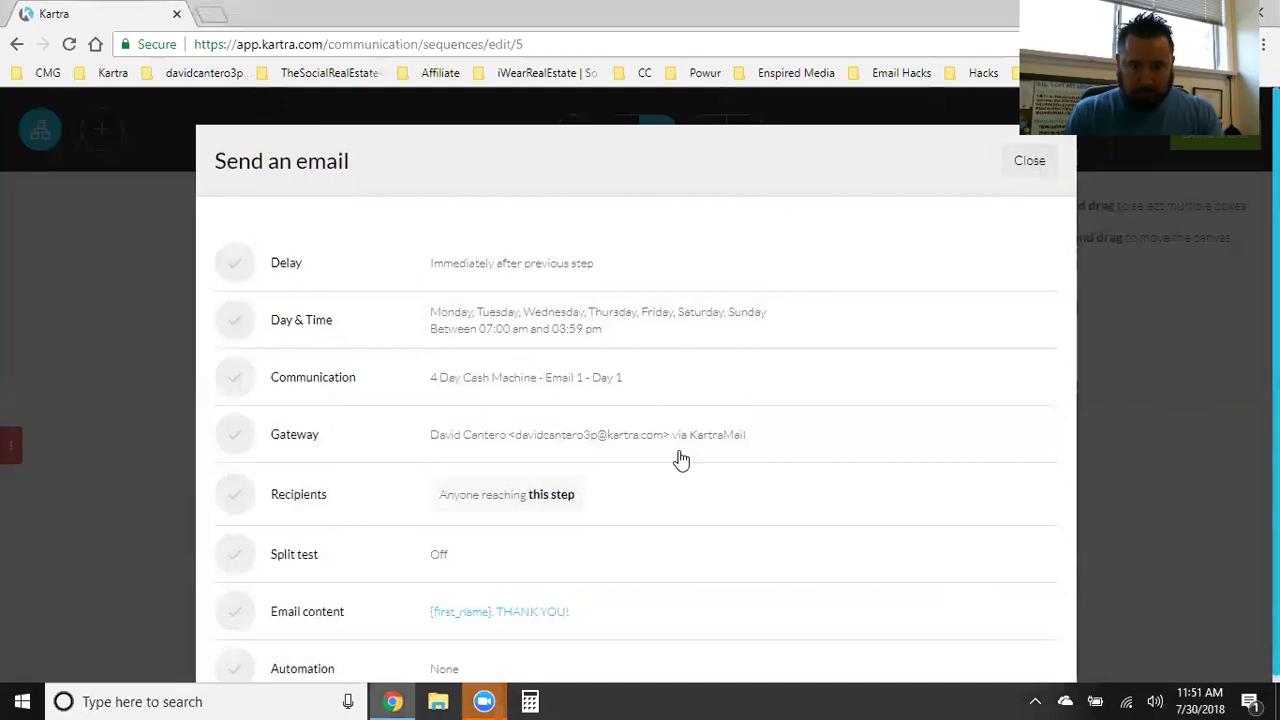
{"action": "key", "text": "Escape"}
Open the Assign Tag step for editing, check its delay, schedule and tag, and close it.
{"action": "left_click", "coordinate": [594, 216]}
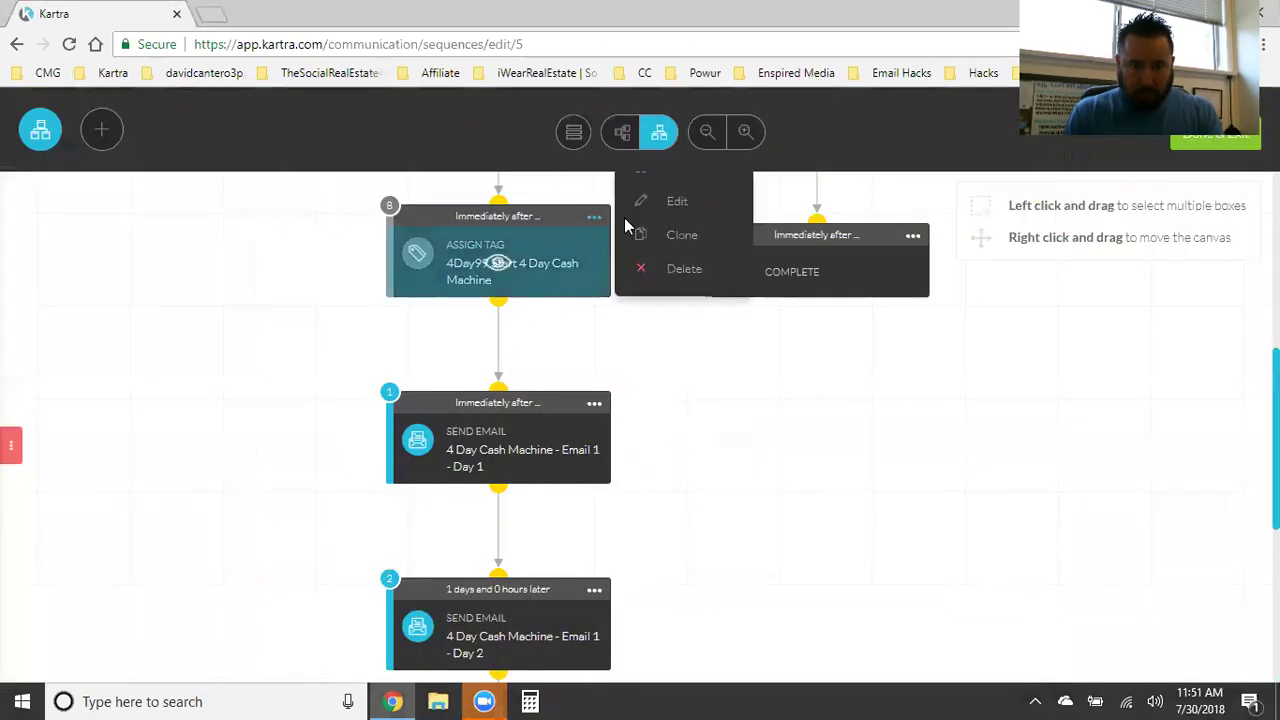
{"action": "left_click", "coordinate": [678, 203]}
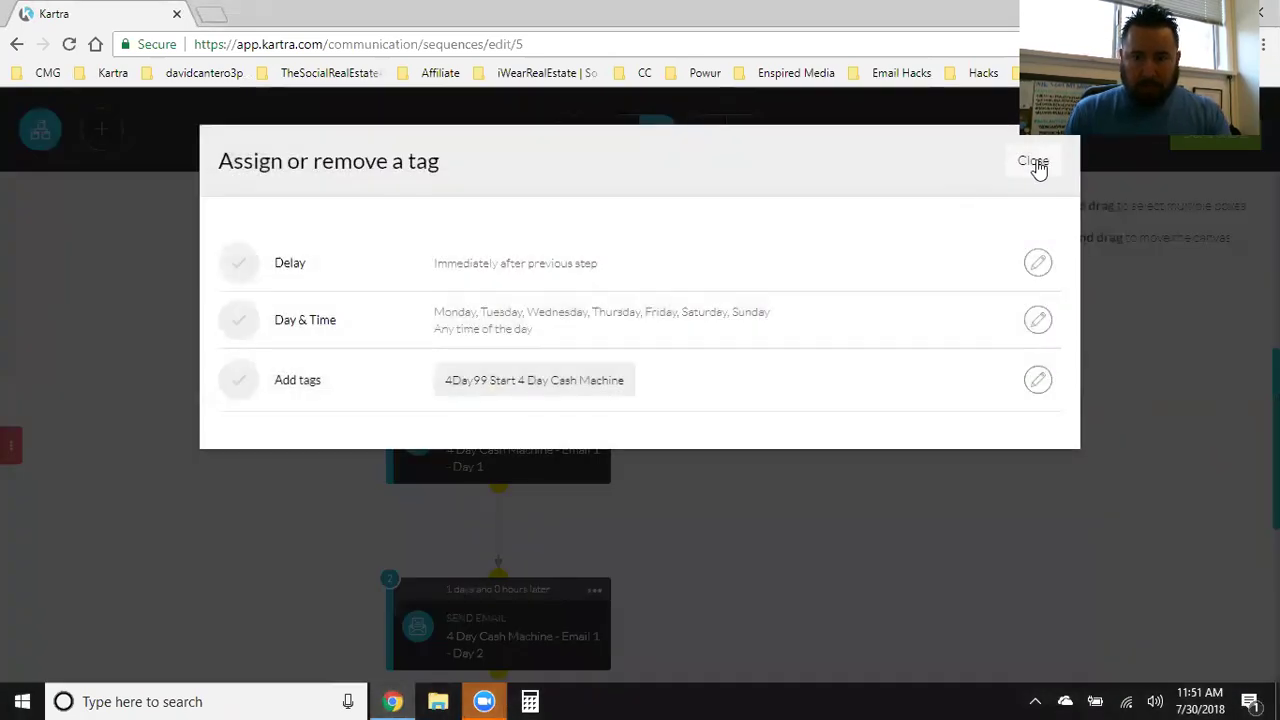
{"action": "key", "text": "Escape"}
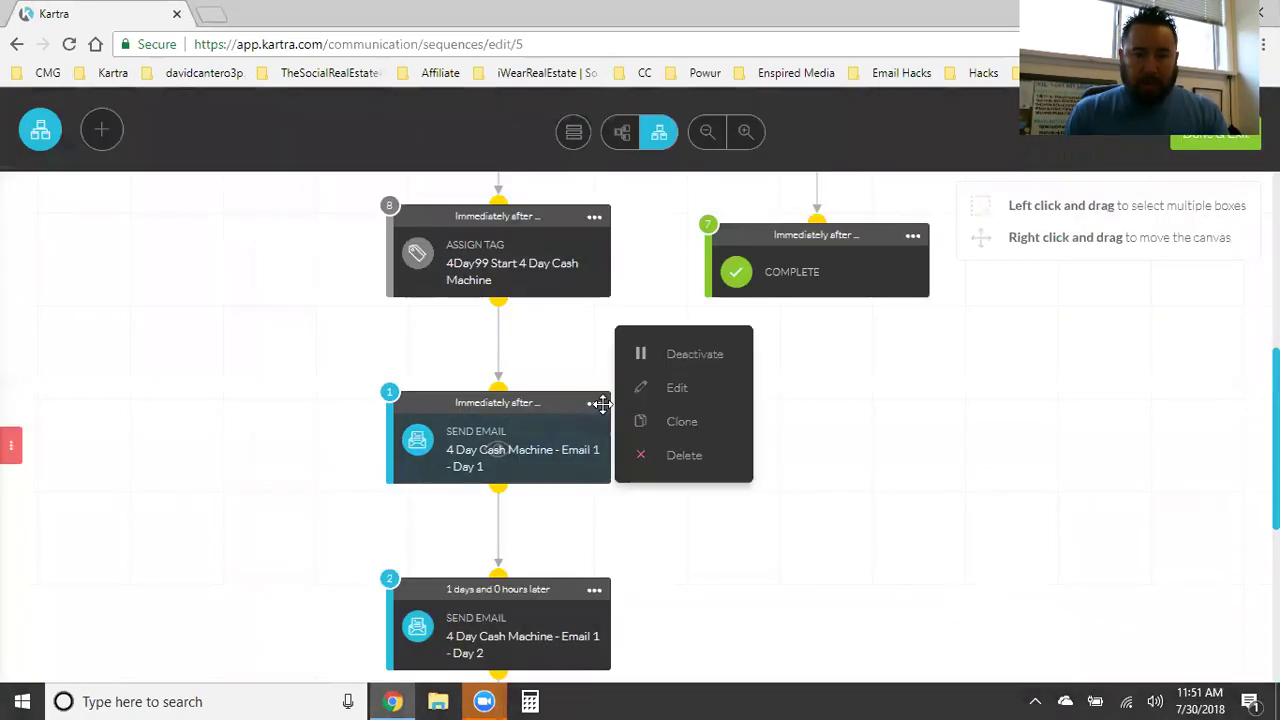
Open the Day 1 email step's content for editing and skim the message from its greeting to the countdown timer.
{"action": "left_click", "coordinate": [594, 403]}
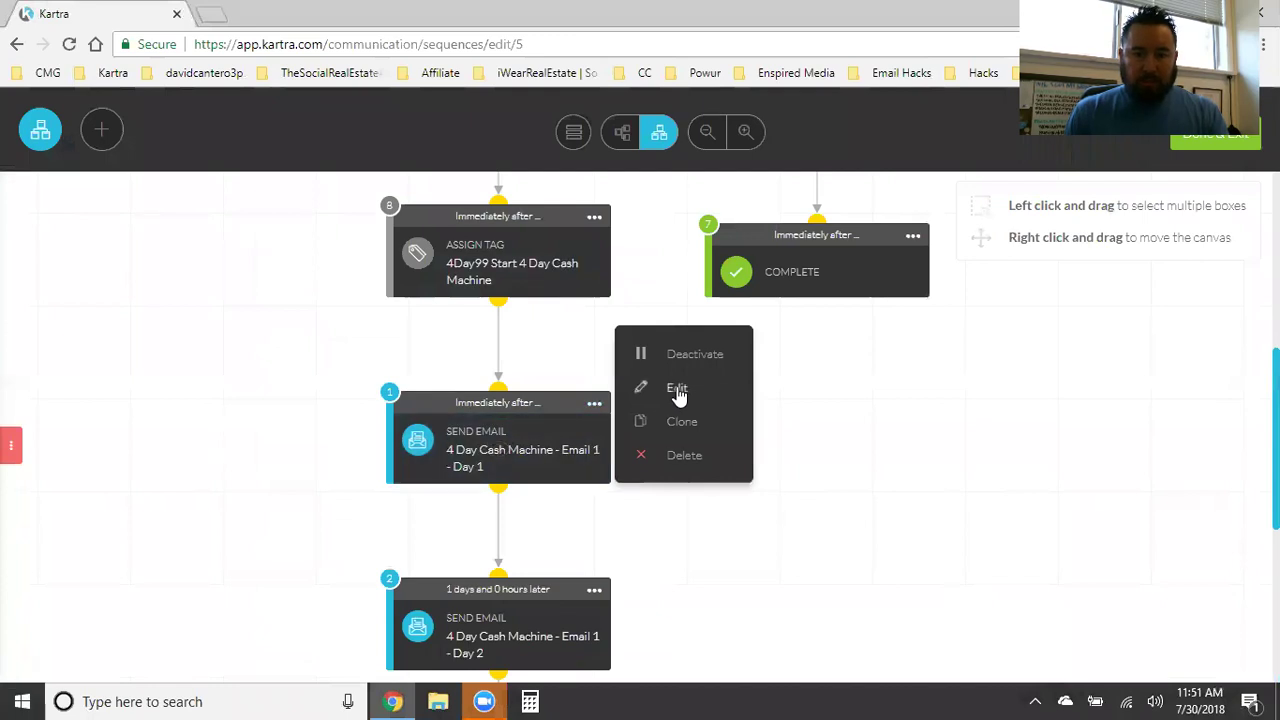
{"action": "left_click", "coordinate": [632, 476]}
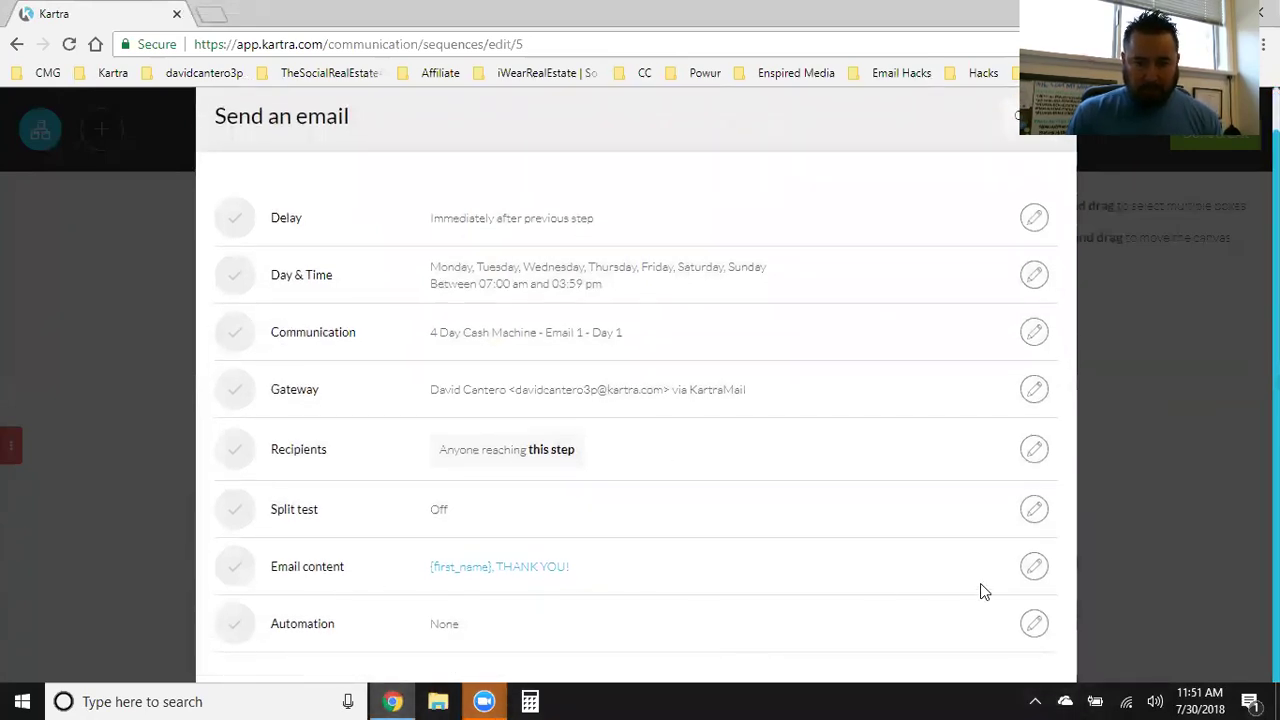
{"action": "left_click", "coordinate": [1035, 568]}
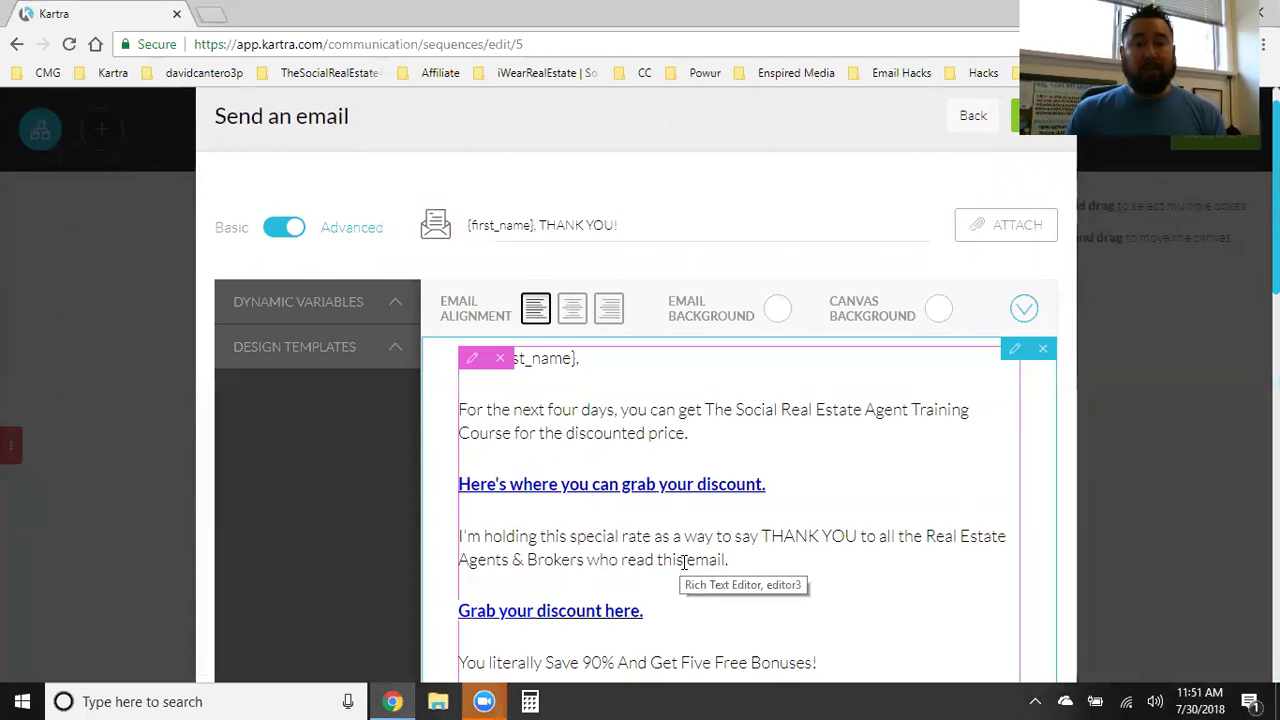
{"action": "scroll", "coordinate": [684, 562], "scroll_direction": "down", "scroll_amount": 10}
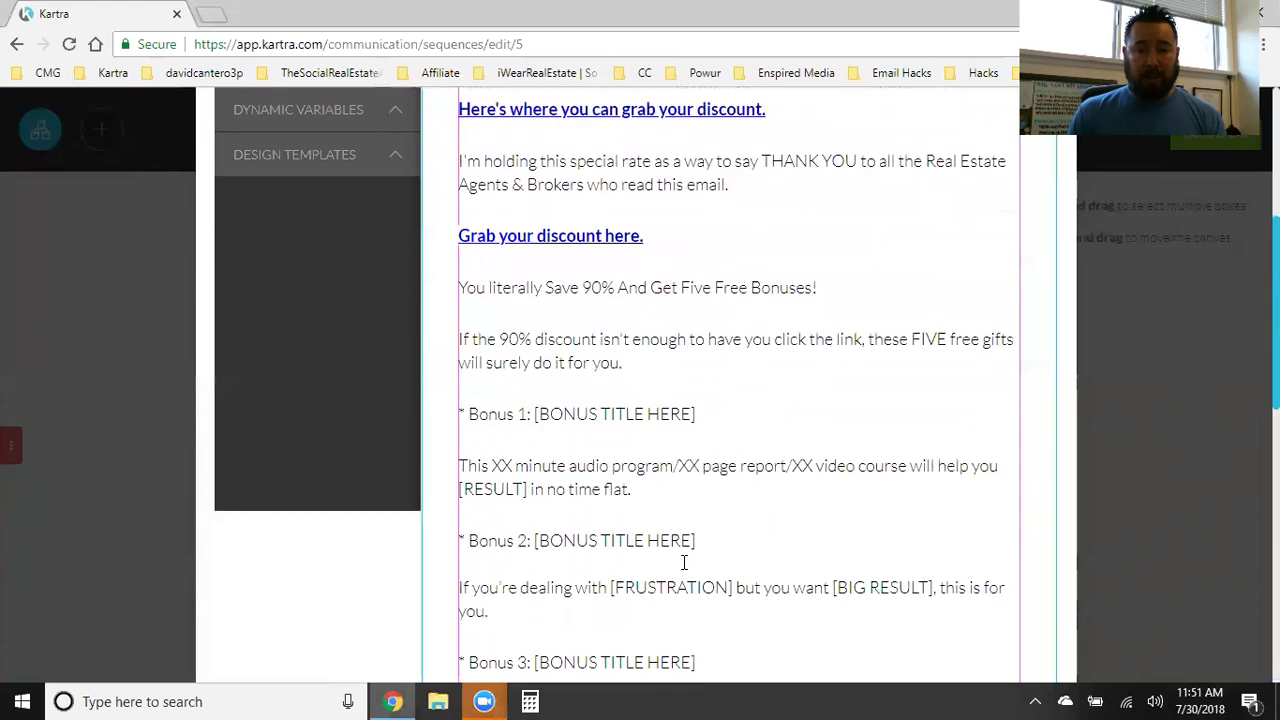
{"action": "scroll", "coordinate": [684, 562], "scroll_direction": "down", "scroll_amount": 4}
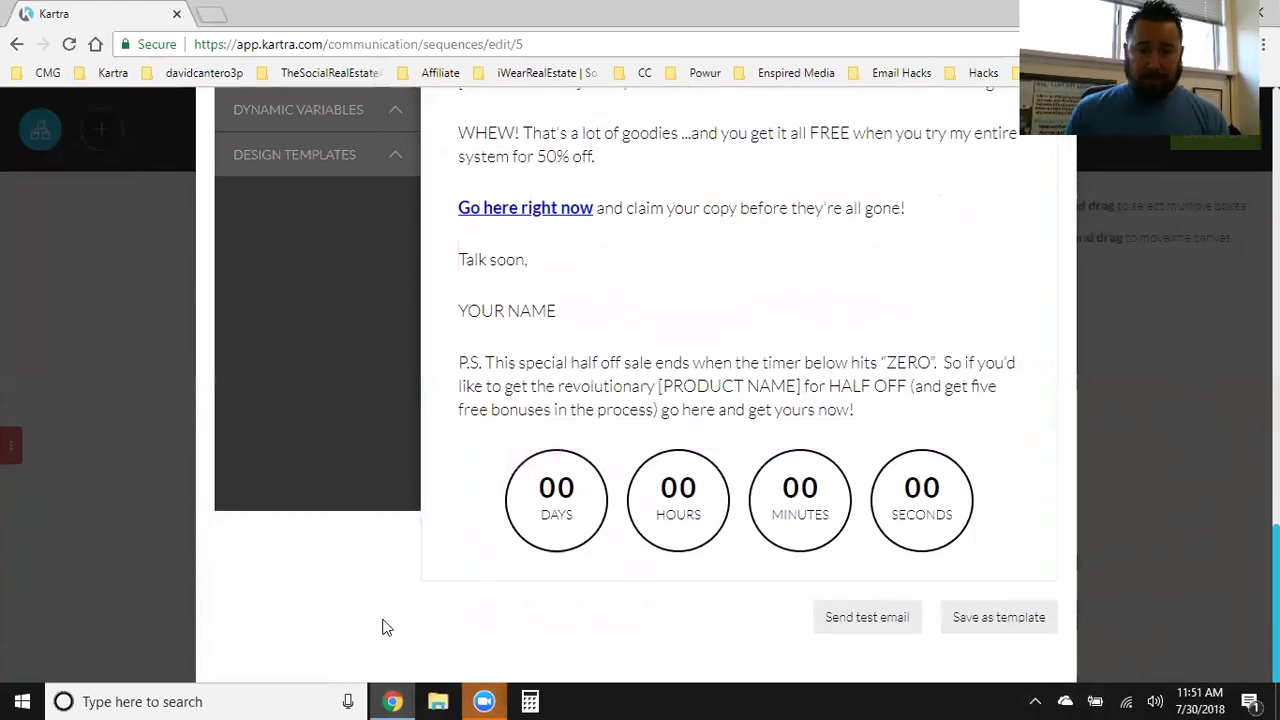
{"action": "scroll", "coordinate": [400, 600], "scroll_direction": "up", "scroll_amount": 15}
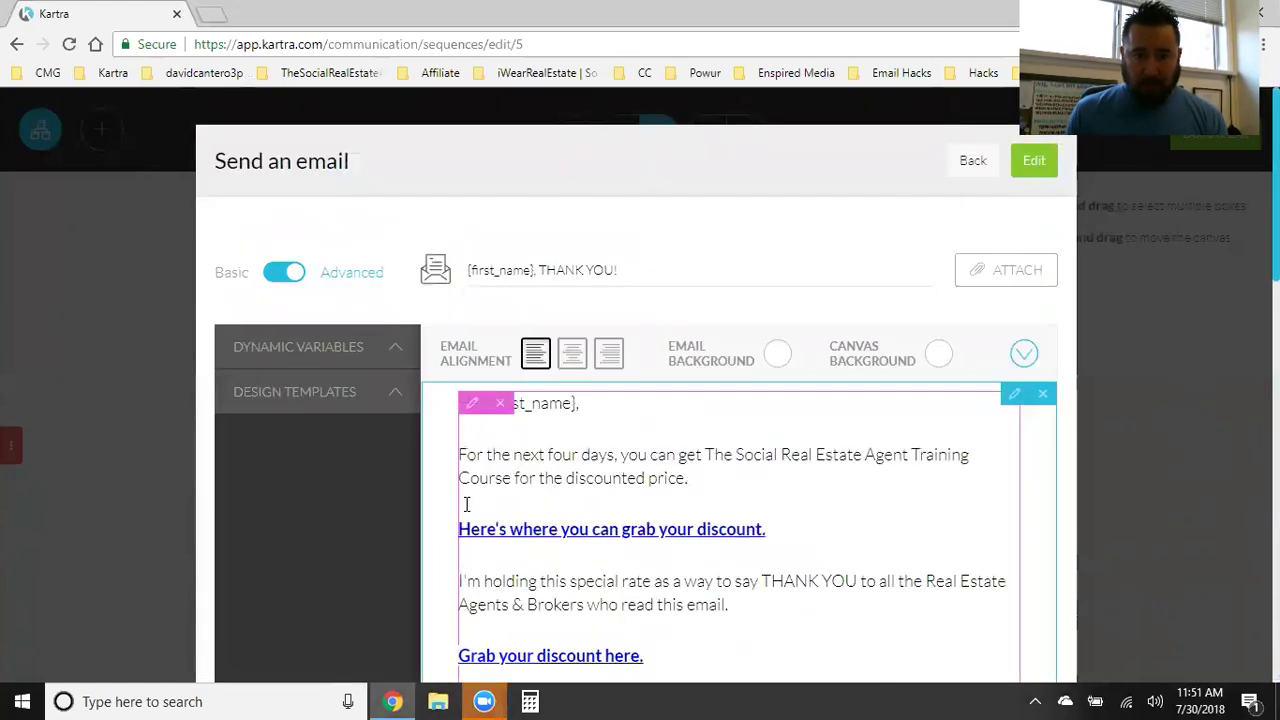
Examine the Day 1 message's discount links, 90% savings line and Bonus 1 title placeholder.
{"action": "scroll", "coordinate": [428, 504], "scroll_direction": "down", "scroll_amount": 1}
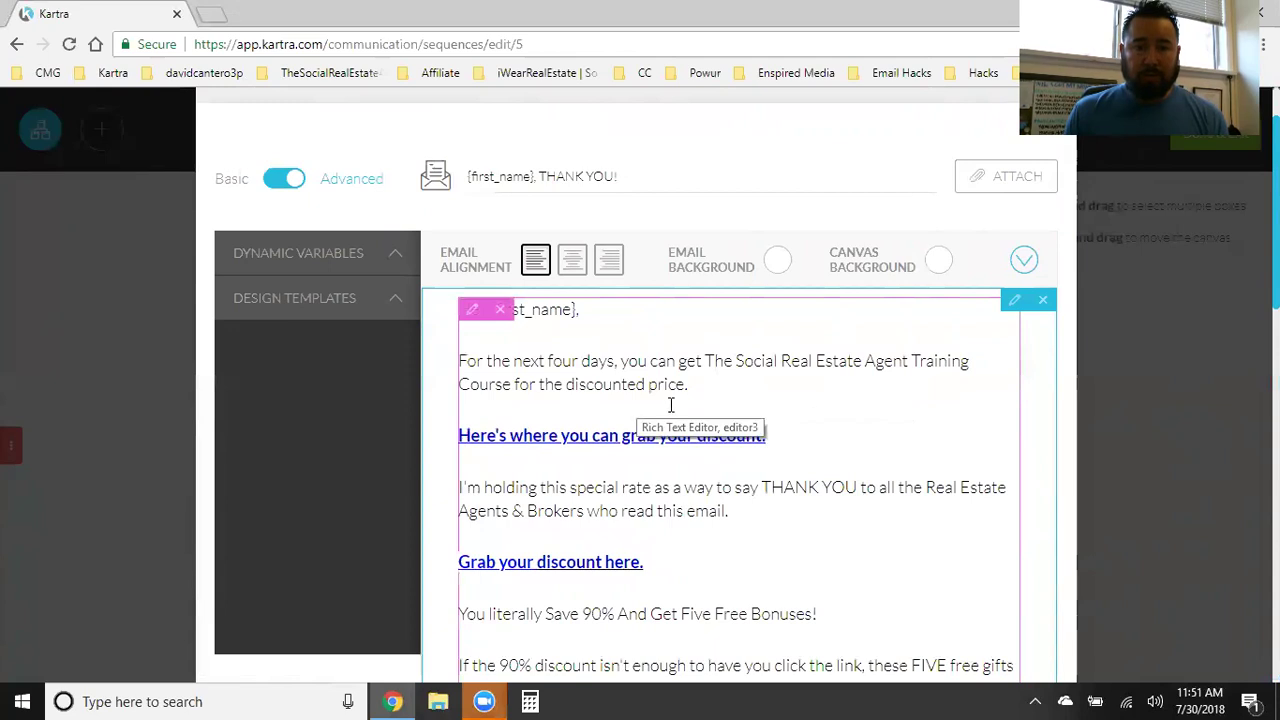
{"action": "scroll", "coordinate": [658, 436], "scroll_direction": "down", "scroll_amount": 1}
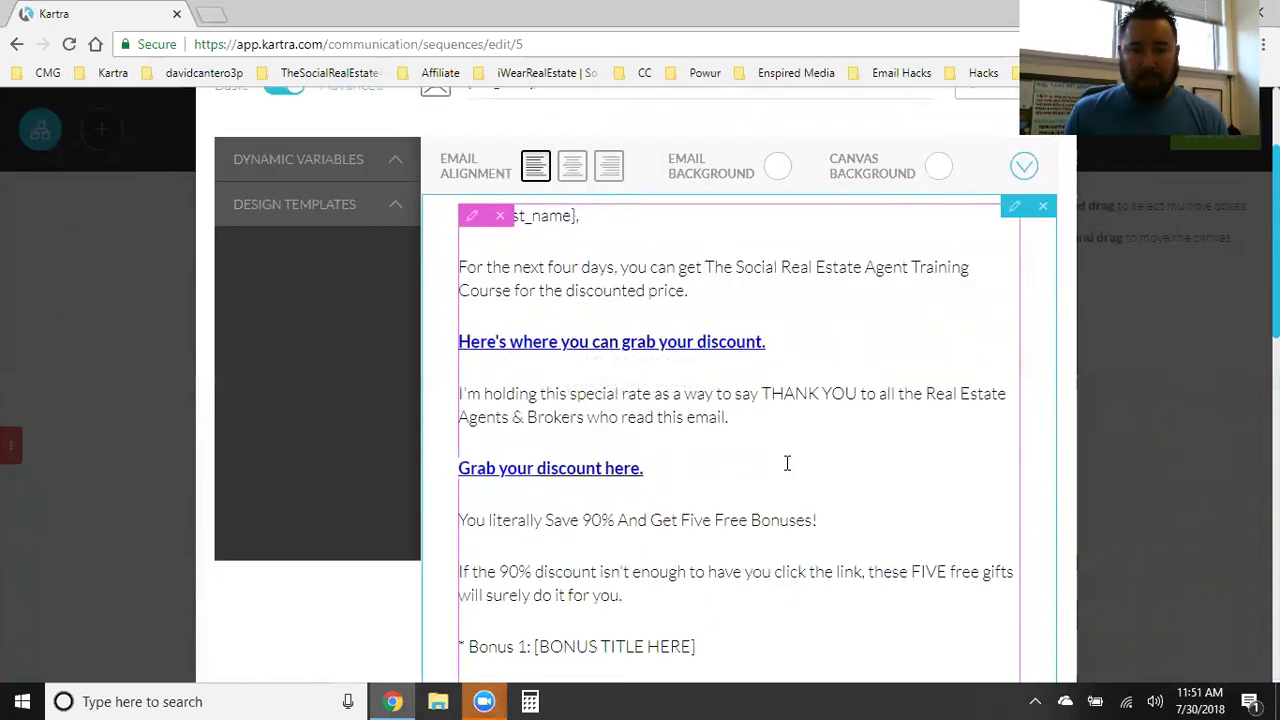
{"action": "scroll", "coordinate": [591, 414], "scroll_direction": "down", "scroll_amount": 1}
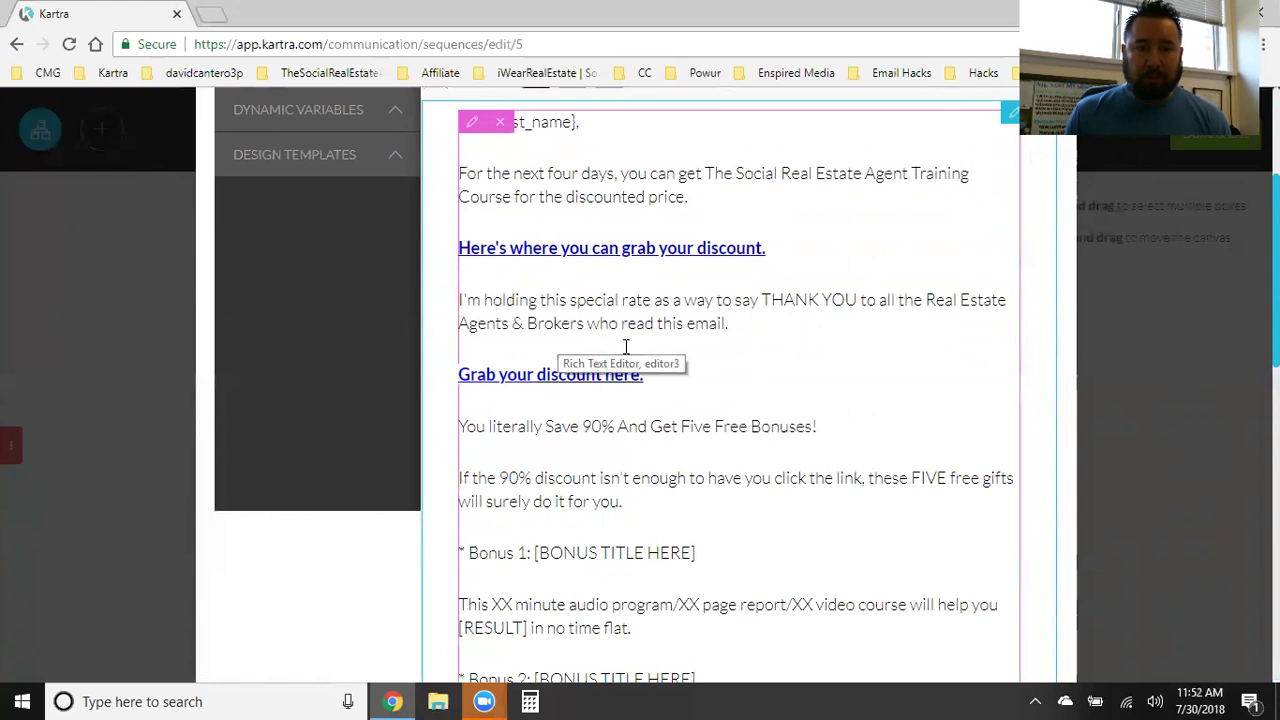
{"action": "scroll", "coordinate": [588, 360], "scroll_direction": "down", "scroll_amount": 1}
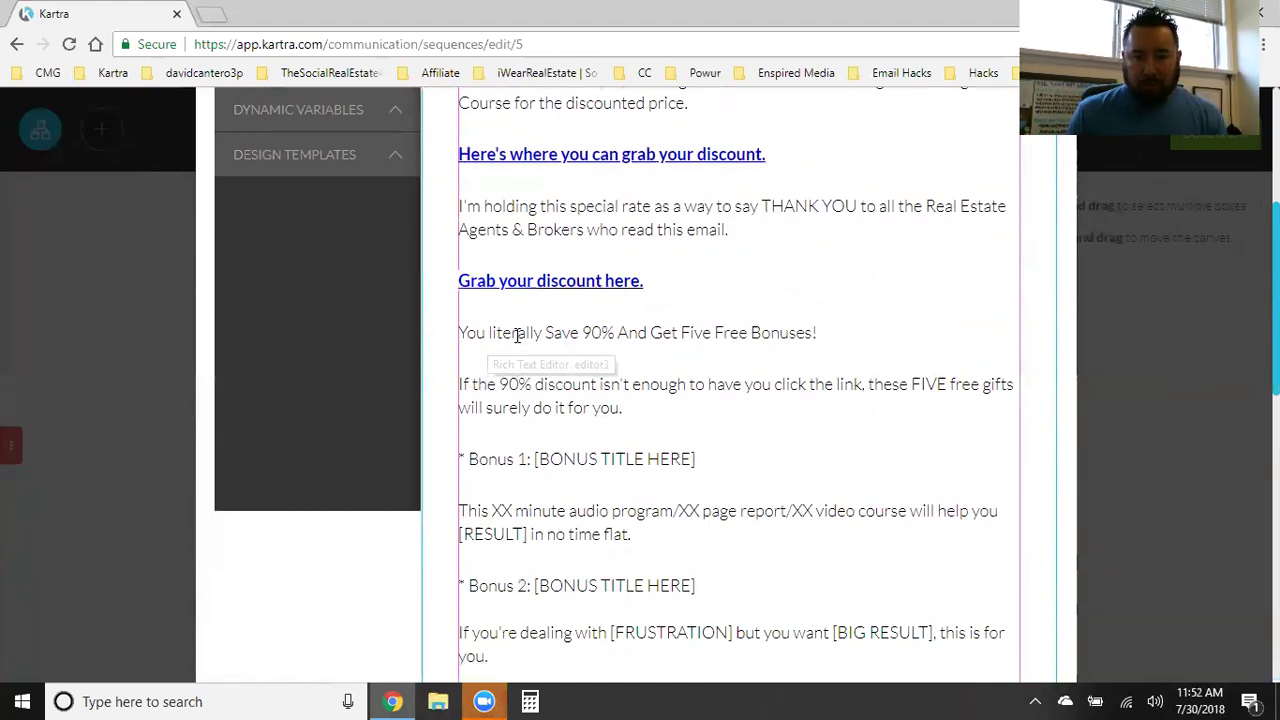
{"action": "left_click_drag", "start_coordinate": [517, 335], "coordinate": [531, 335]}
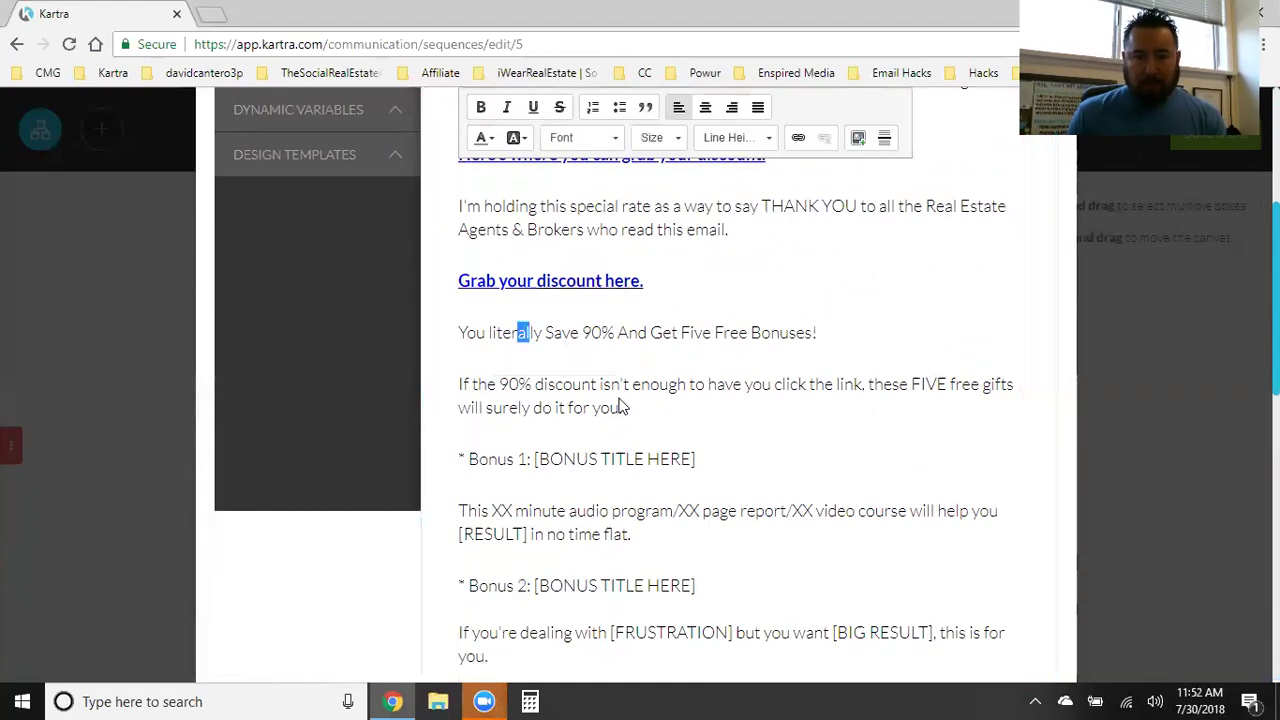
{"action": "double_click", "coordinate": [521, 457]}
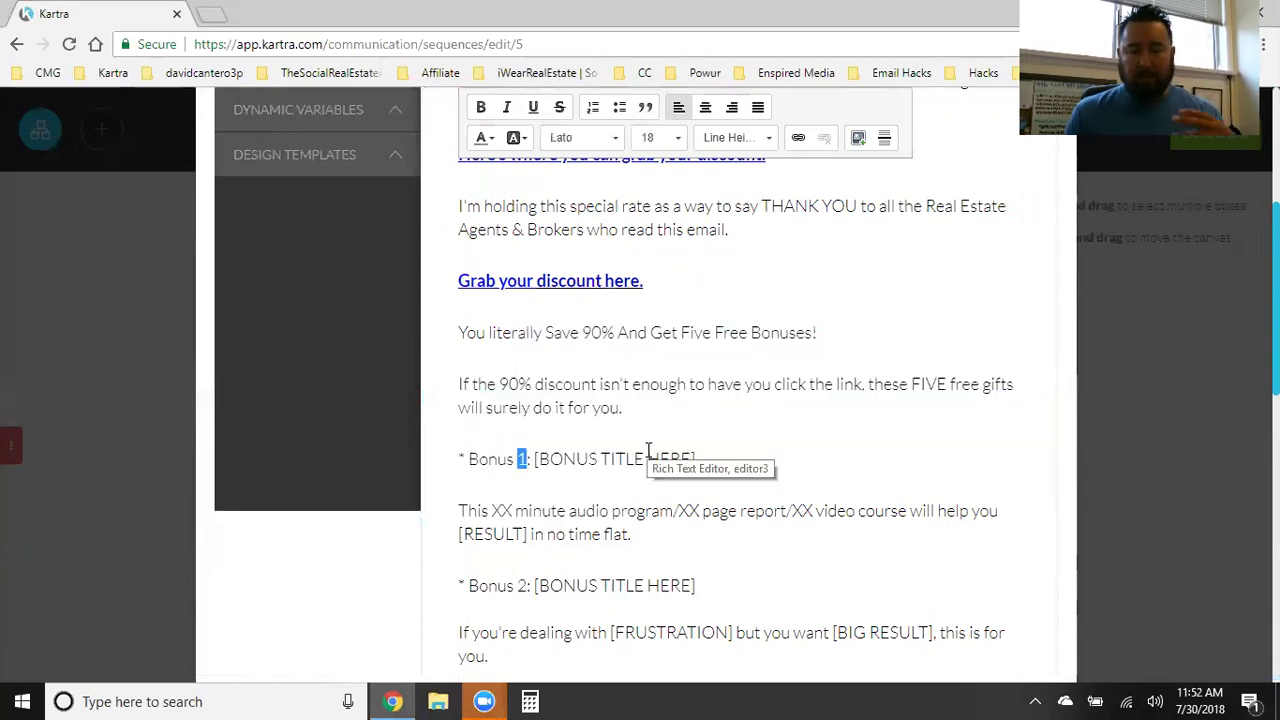
Skim the rest of the Day 1 message, from the Bonus 2 placeholder to the closing link and sign-off.
{"action": "scroll", "coordinate": [648, 450], "scroll_direction": "down", "scroll_amount": 10}
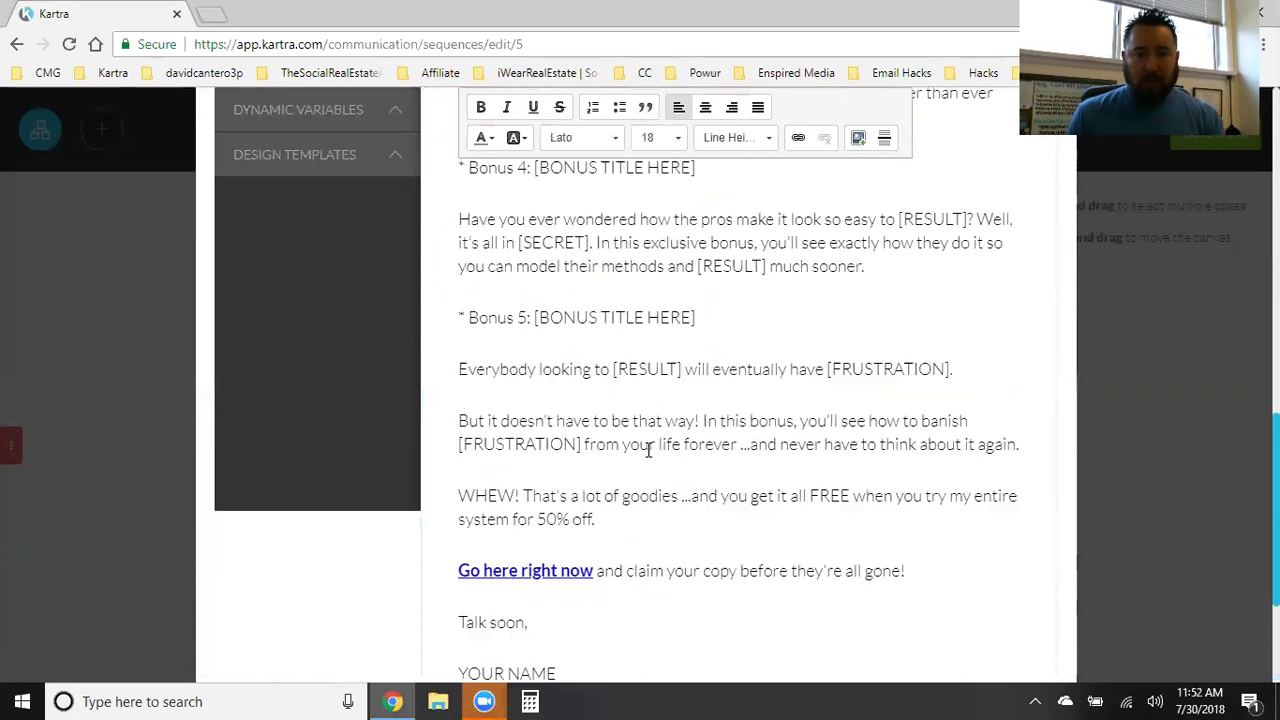
{"action": "scroll", "coordinate": [643, 450], "scroll_direction": "down", "scroll_amount": 2}
{"action": "scroll", "coordinate": [643, 450], "scroll_direction": "up", "scroll_amount": 15}
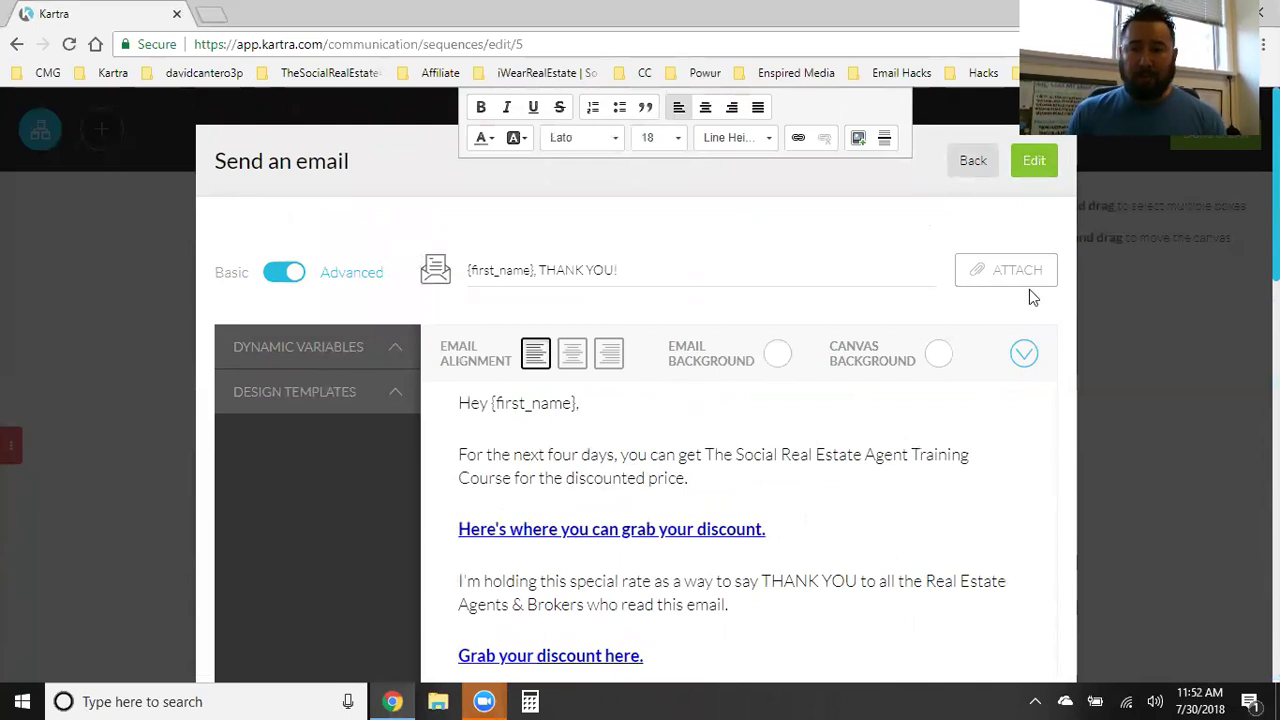
Confirm the Day 1 email content, close the step's settings and exit to the sequences list.
{"action": "left_click", "coordinate": [1034, 160]}
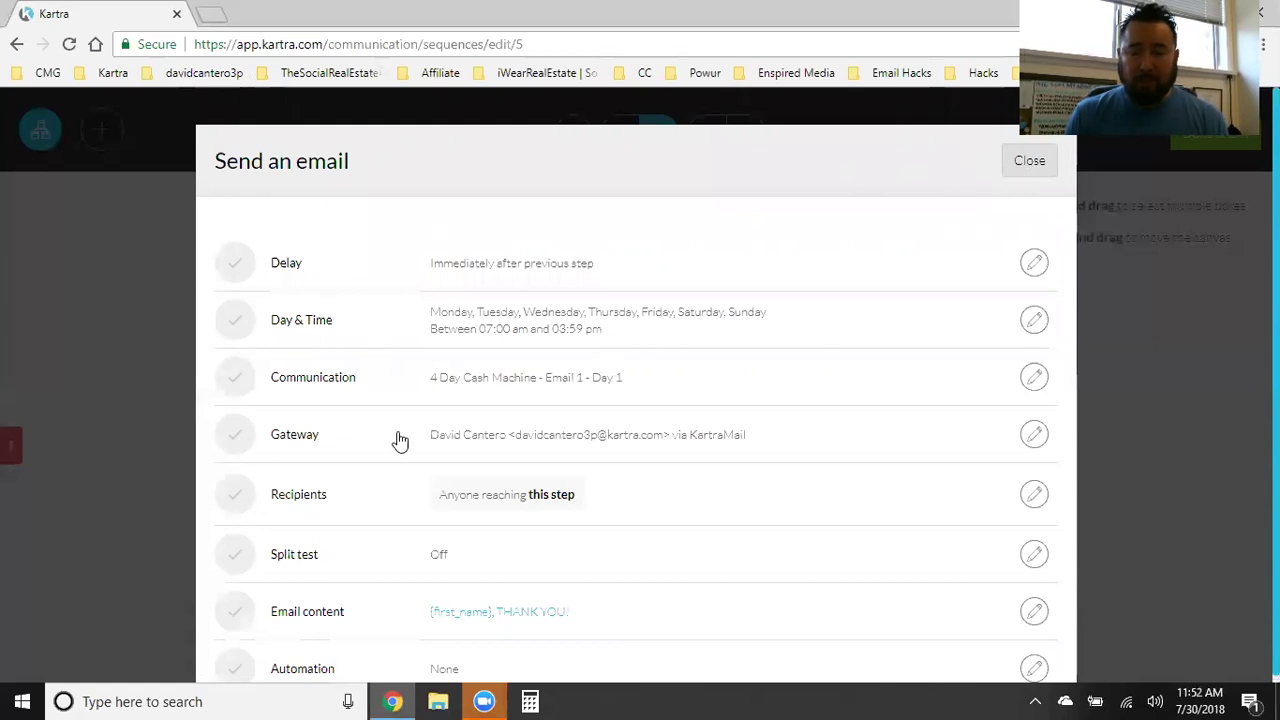
{"action": "key", "text": "Escape"}
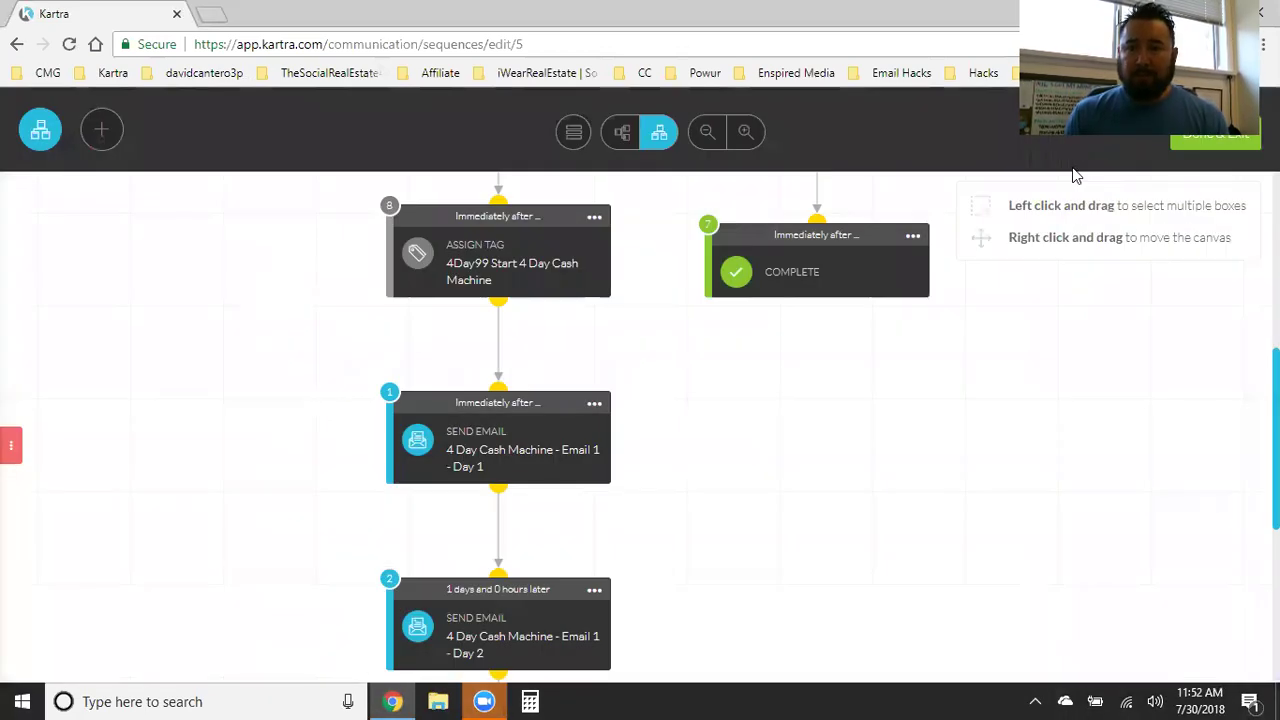
{"action": "left_click", "coordinate": [1212, 135]}
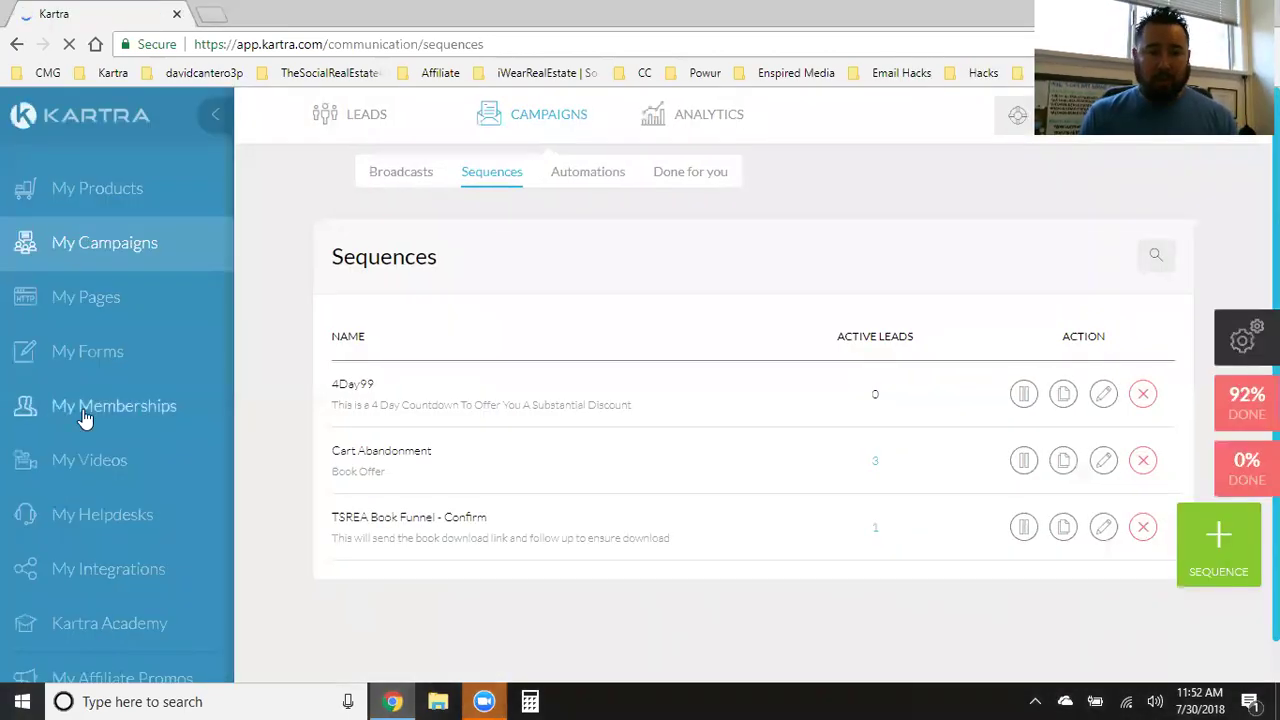
Open The Social Real Estate Agent Course membership for editing, keep its name, save its basic info and open its course content.
{"action": "left_click", "coordinate": [85, 418]}
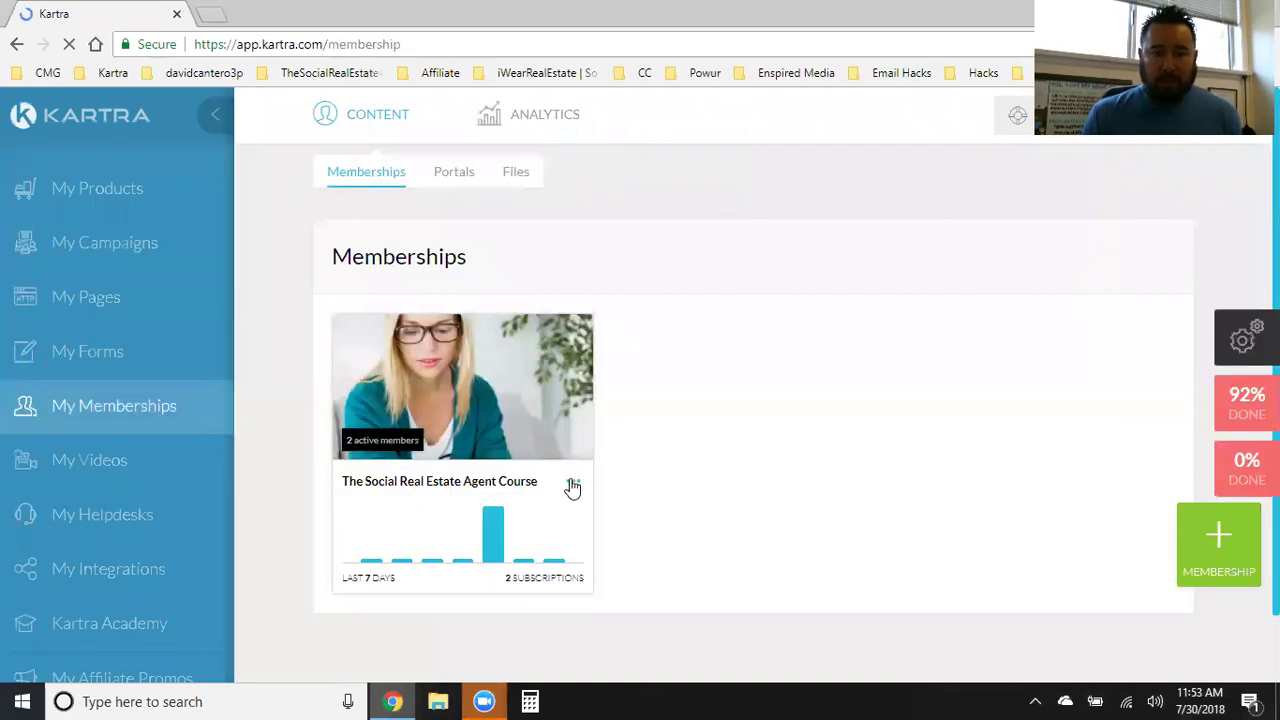
{"action": "left_click", "coordinate": [572, 484]}
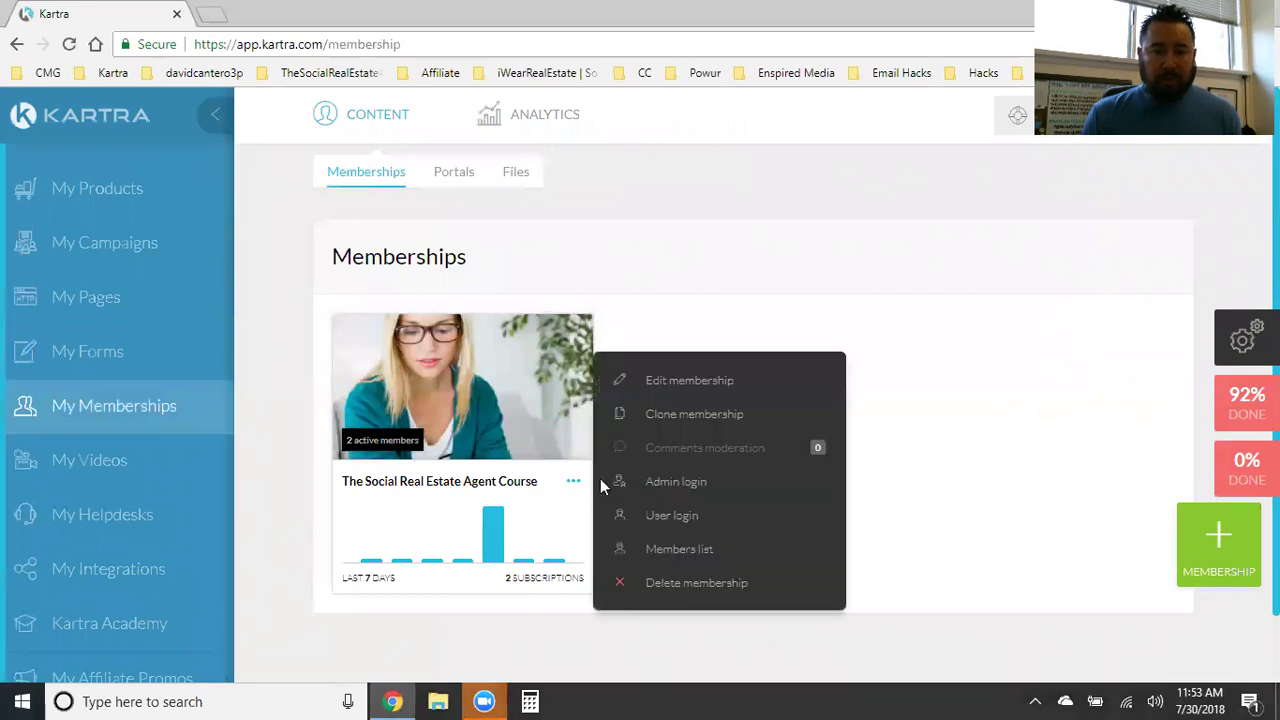
{"action": "left_click", "coordinate": [731, 383]}
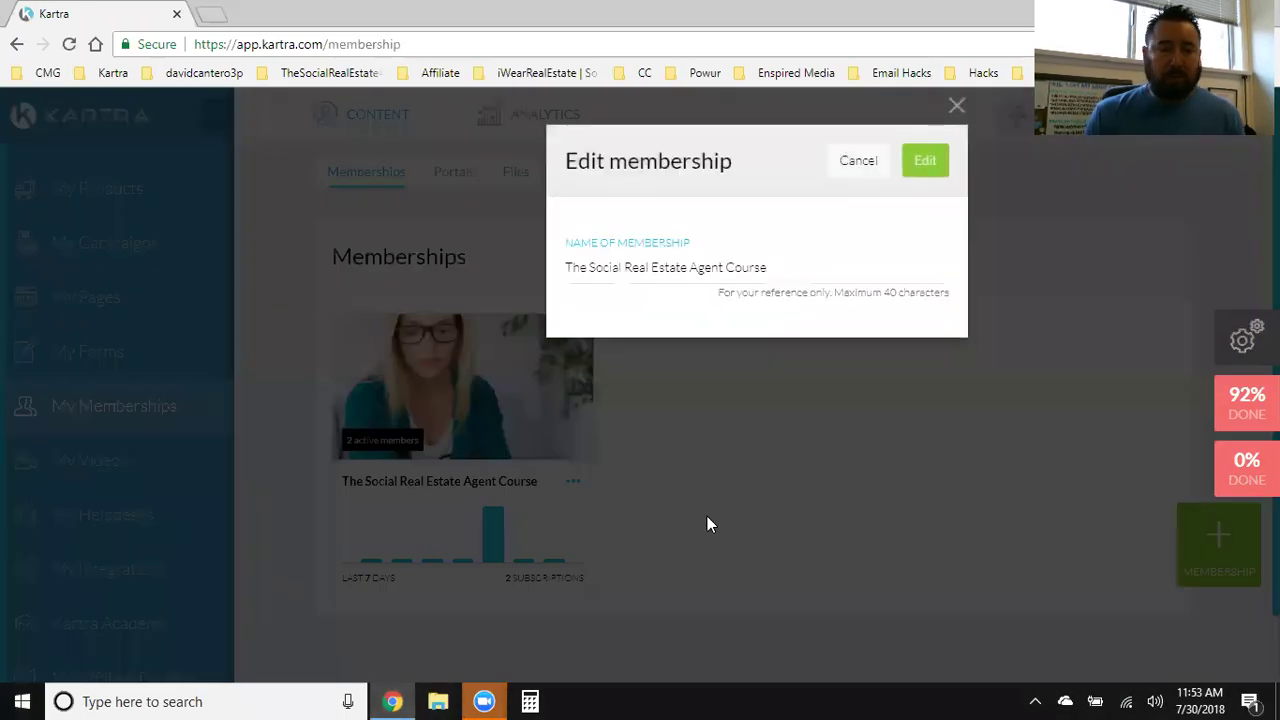
{"action": "left_click", "coordinate": [926, 162]}
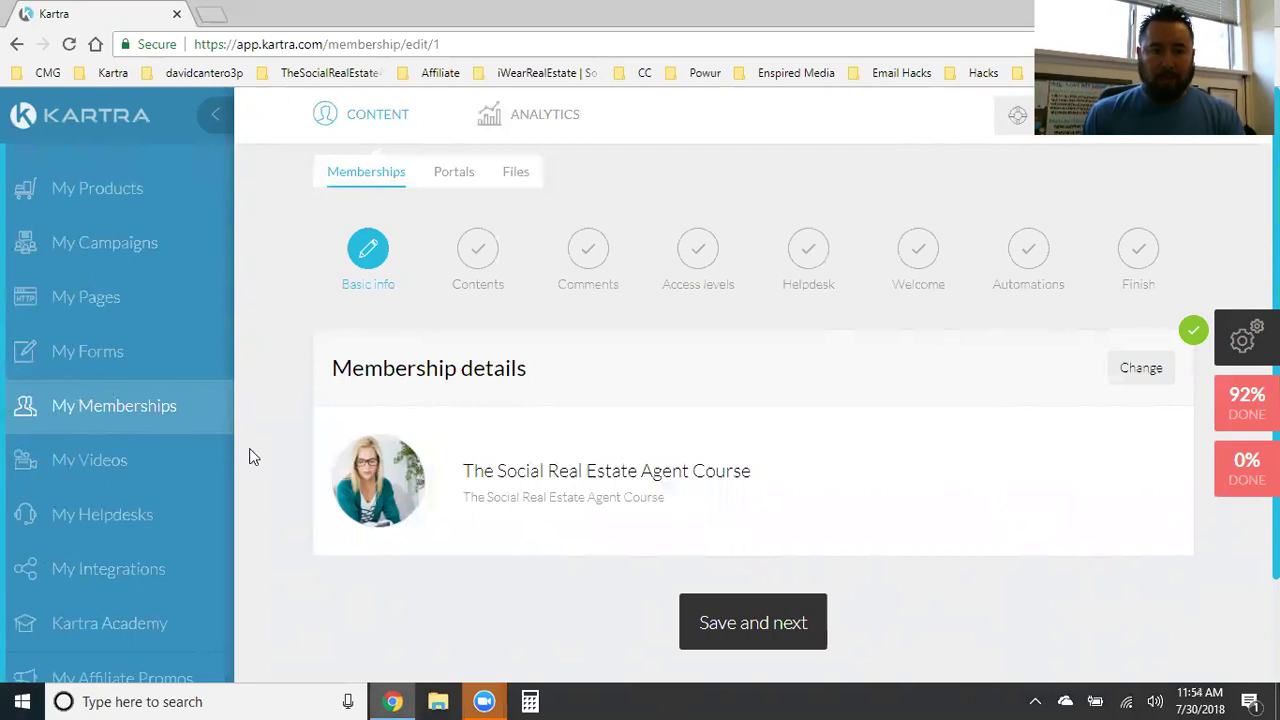
{"action": "left_click", "coordinate": [789, 630]}
{"action": "left_click", "coordinate": [1013, 455]}
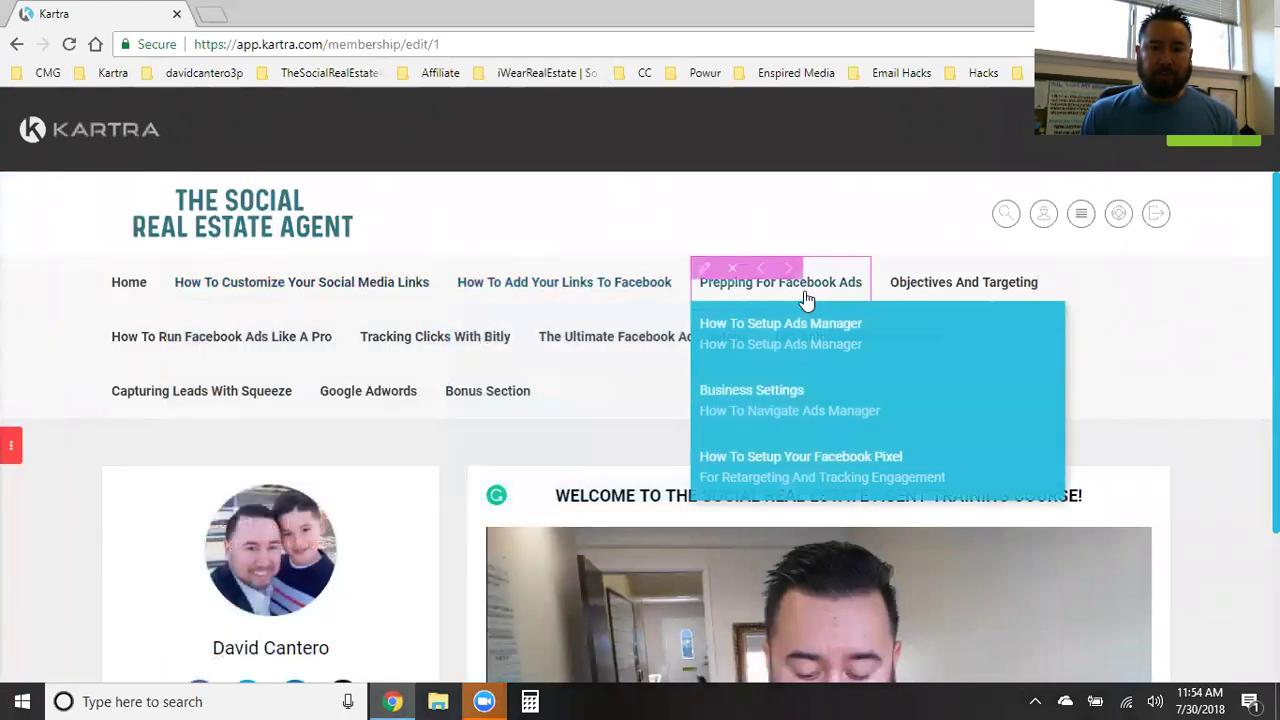
Open the How To Run Facebook Ads Like A Pro category and view its lesson list and the How To Get Thousands Of LIKES Fast lesson.
{"action": "mouse_move", "coordinate": [893, 333]}
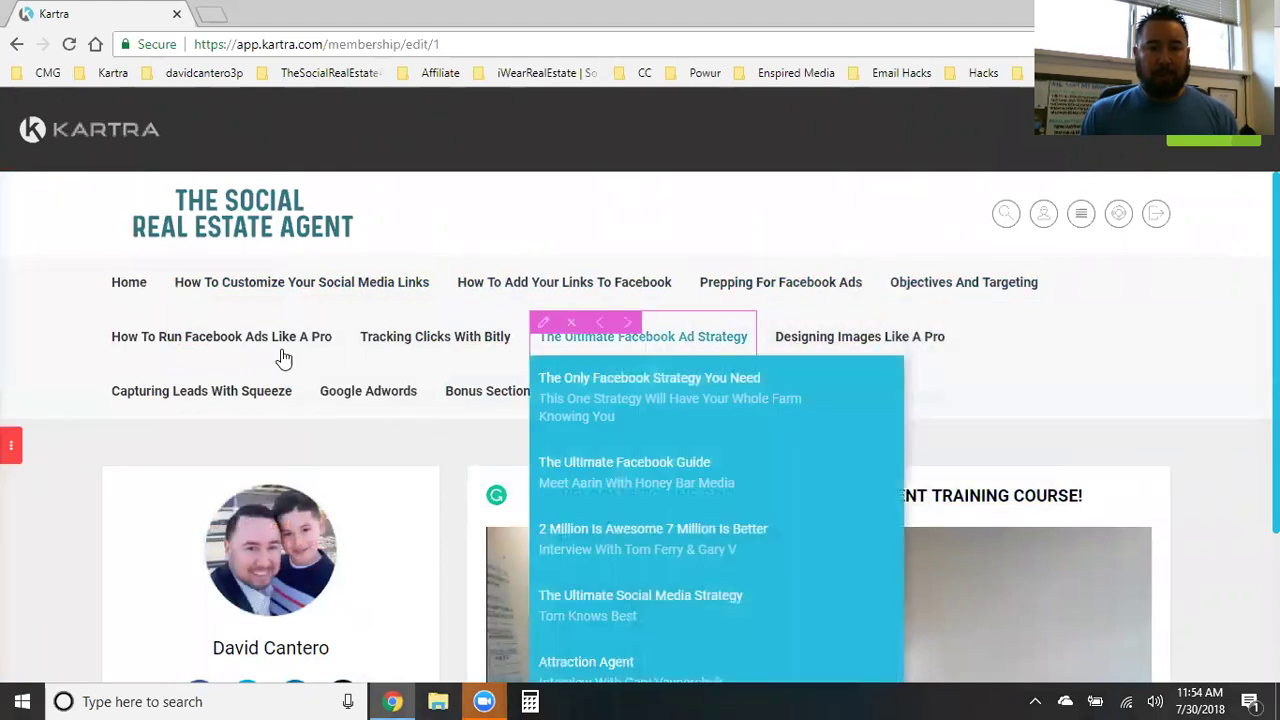
{"action": "mouse_move", "coordinate": [208, 340]}
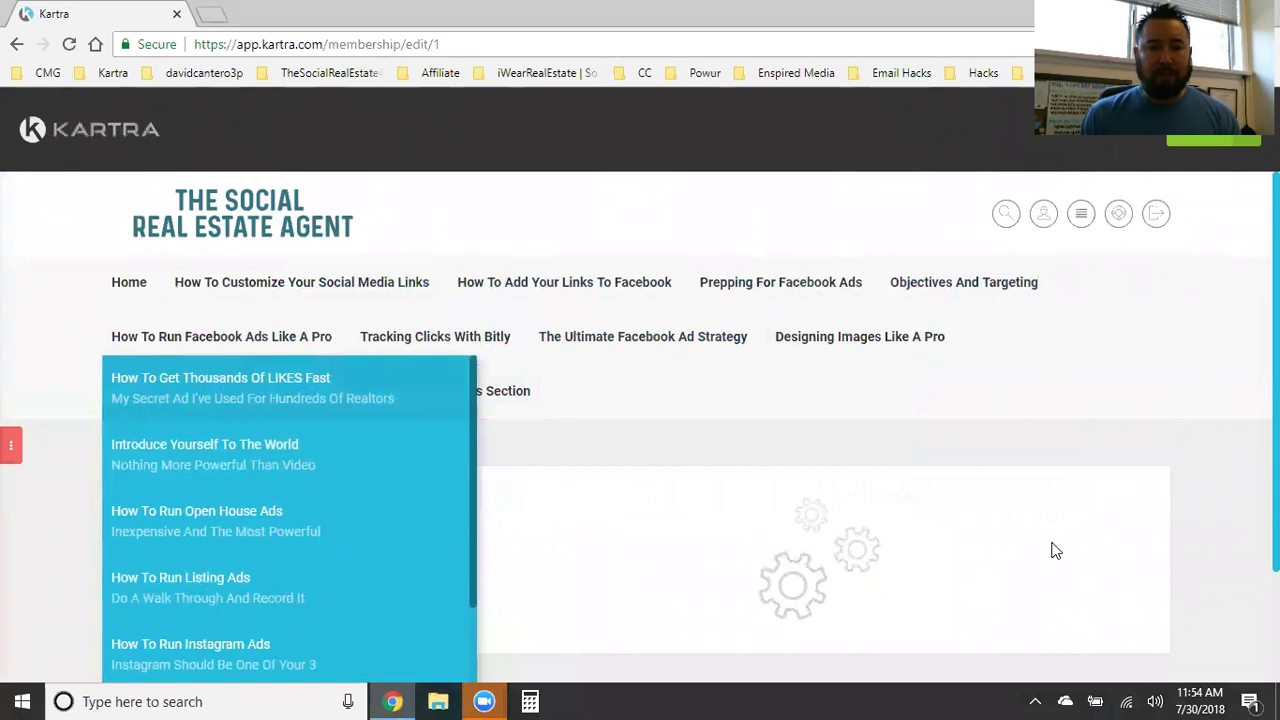
{"action": "scroll", "coordinate": [1052, 548], "scroll_direction": "down", "scroll_amount": 3}
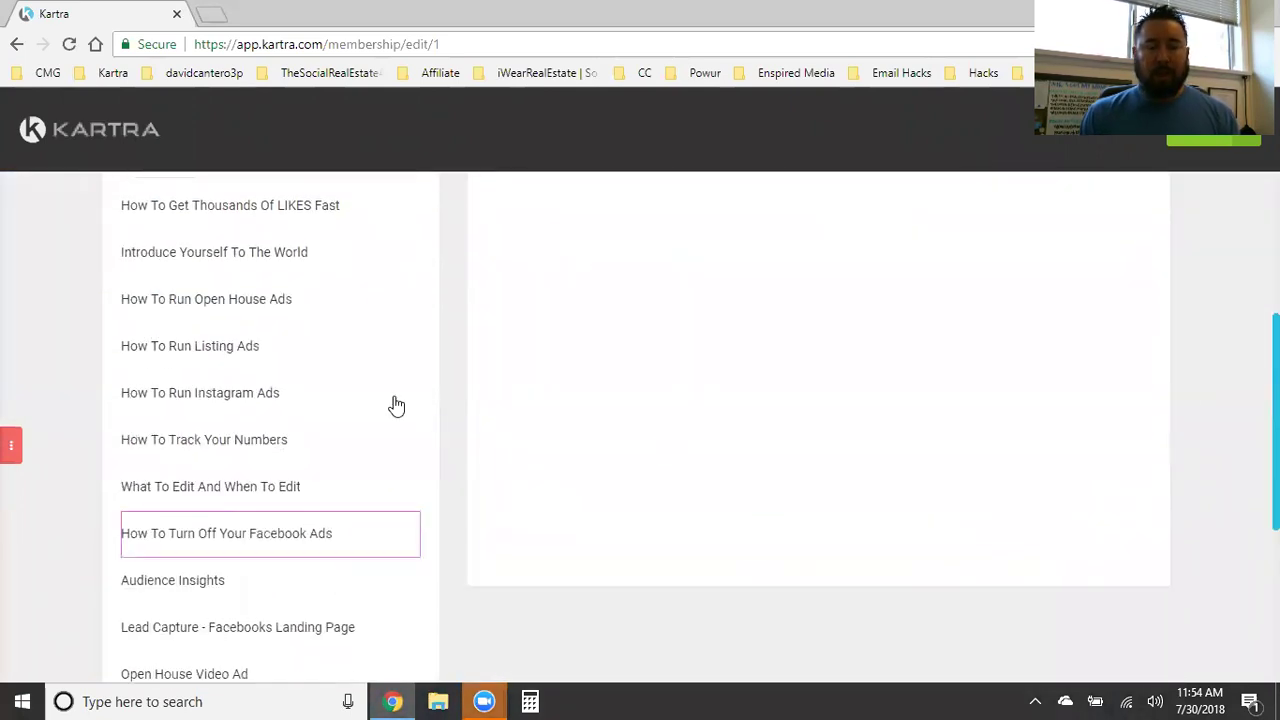
{"action": "scroll", "coordinate": [394, 403], "scroll_direction": "up", "scroll_amount": 1}
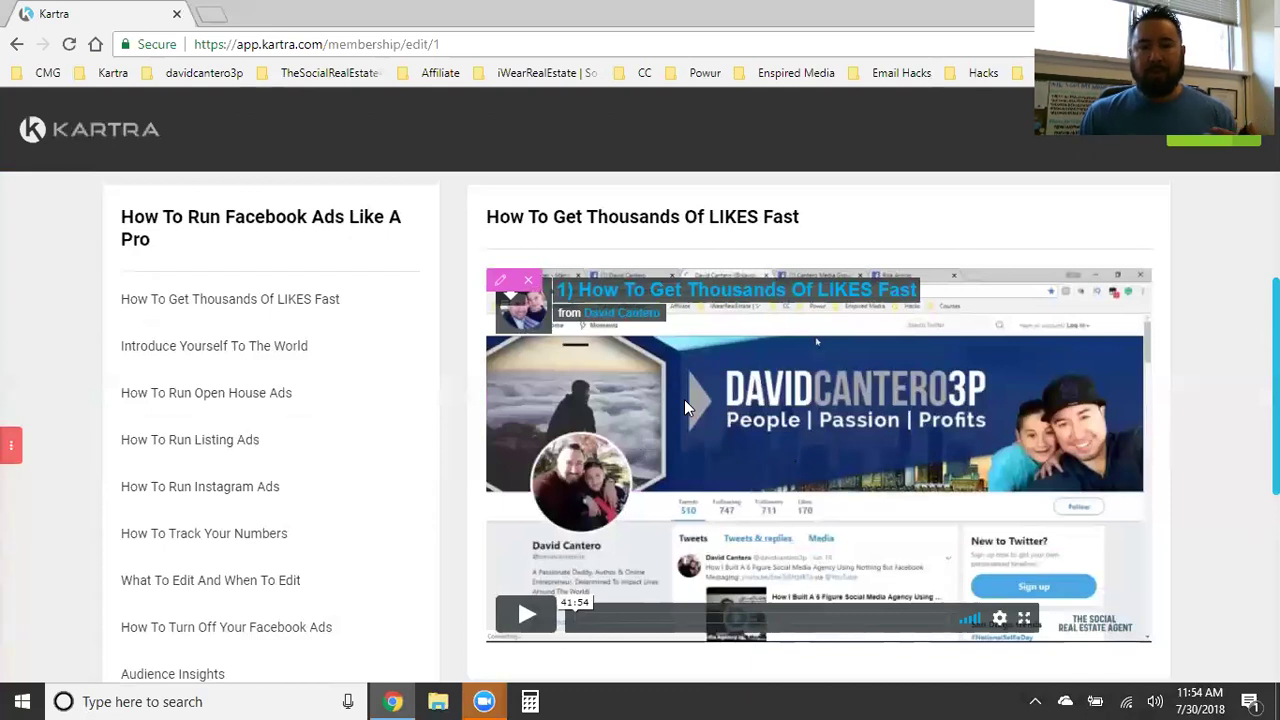
{"action": "scroll", "coordinate": [684, 412], "scroll_direction": "up", "scroll_amount": 3}
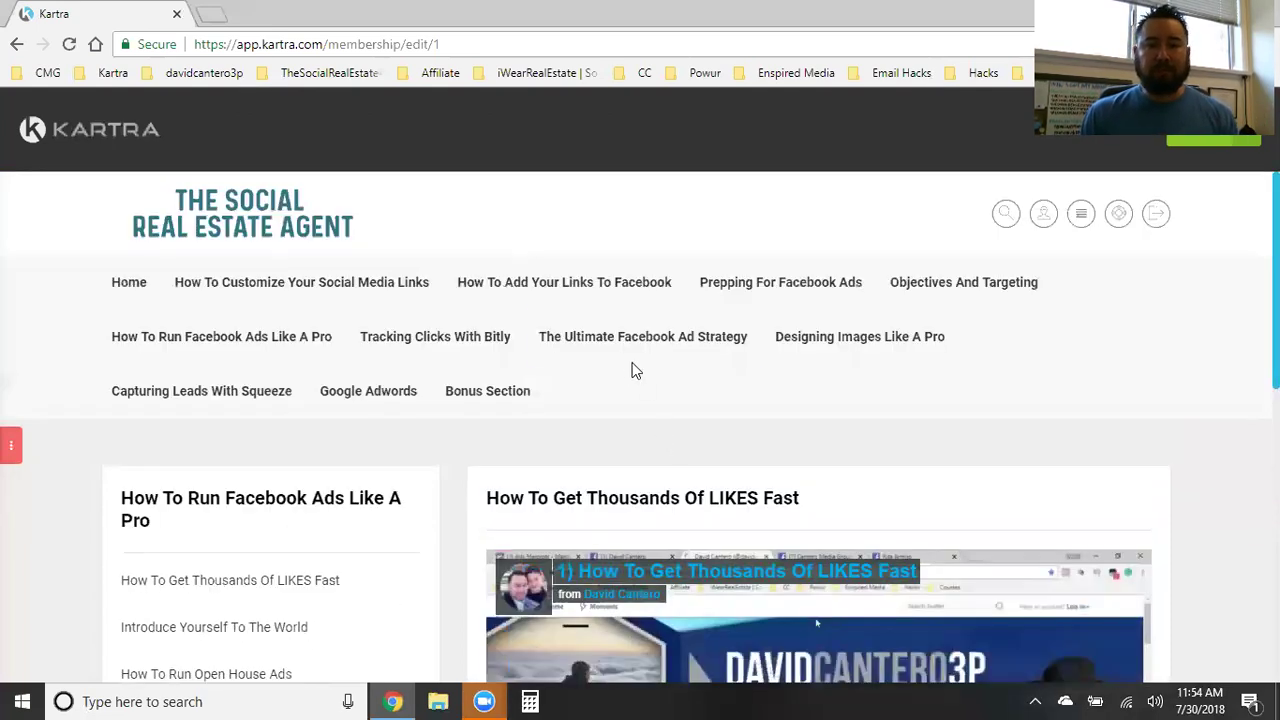
Browse the lesson menus of the course categories, including The Ultimate Facebook Ad Strategy and How To Customize Your Social Media Links.
{"action": "mouse_move", "coordinate": [632, 345]}
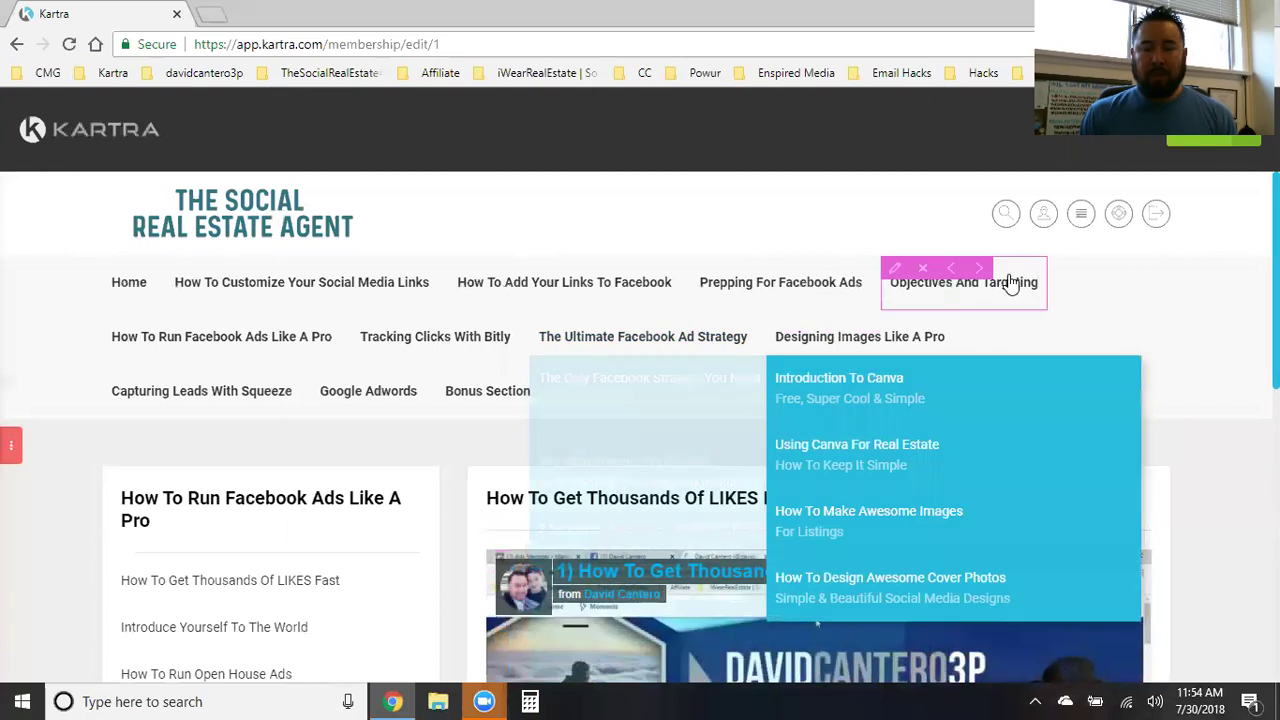
{"action": "mouse_move", "coordinate": [305, 342]}
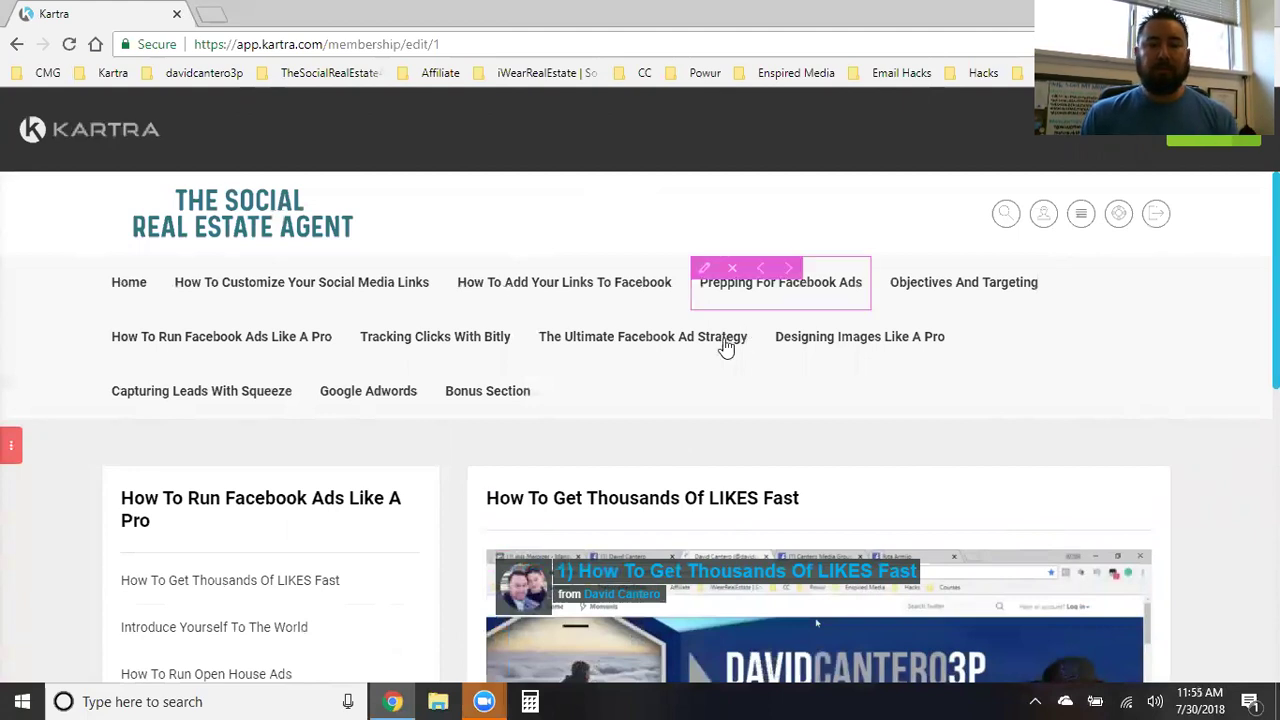
{"action": "mouse_move", "coordinate": [700, 340]}
{"action": "mouse_move", "coordinate": [178, 396]}
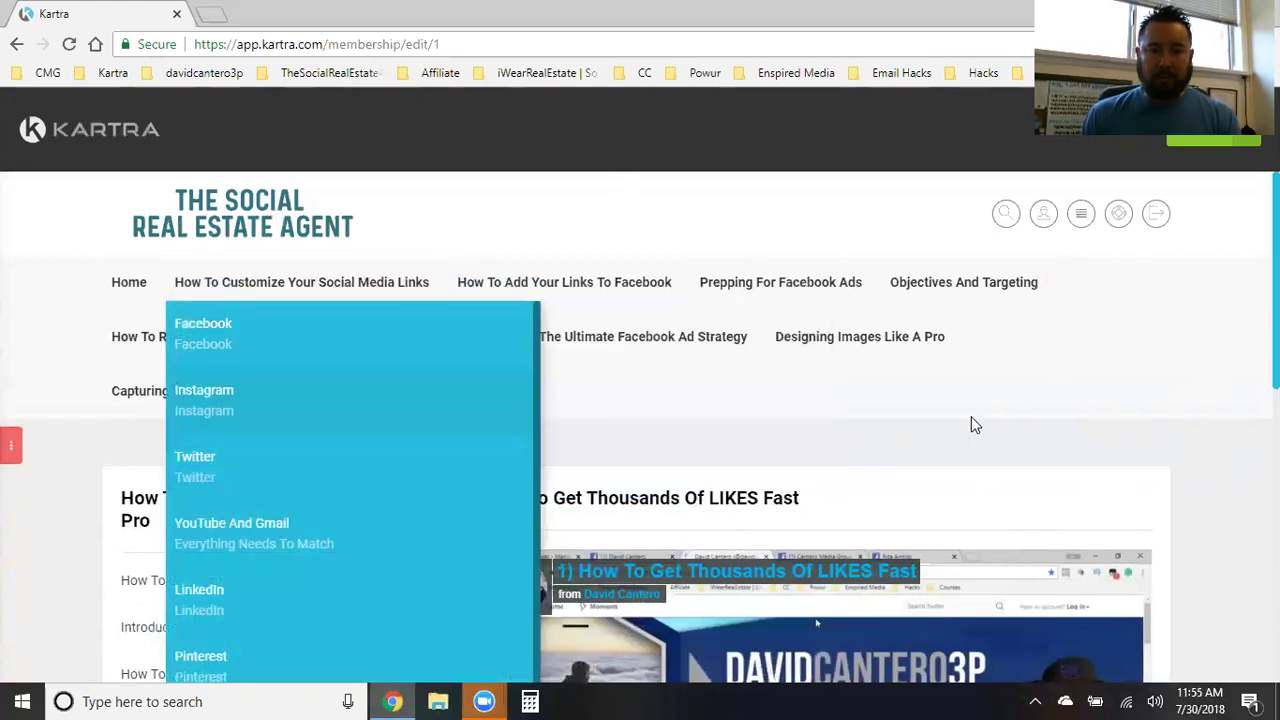
{"action": "scroll", "coordinate": [1160, 429], "scroll_direction": "down", "scroll_amount": 3}
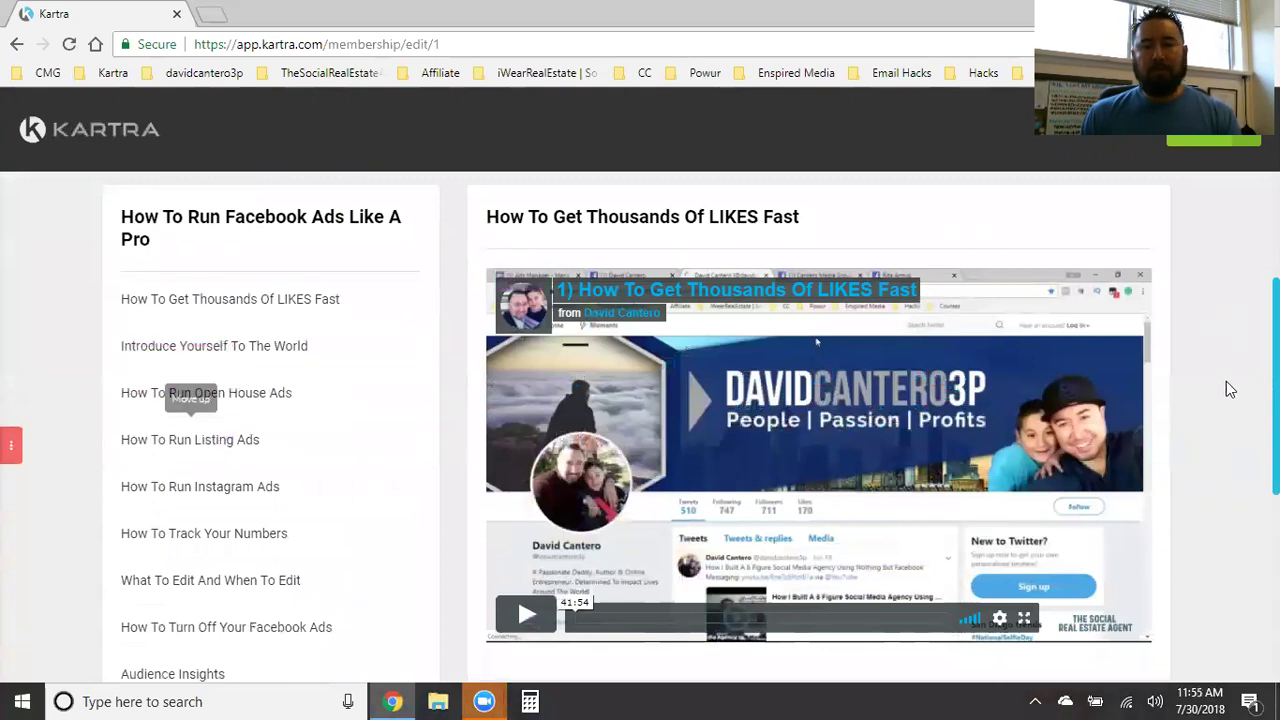
{"action": "scroll", "coordinate": [1218, 404], "scroll_direction": "up", "scroll_amount": 3}
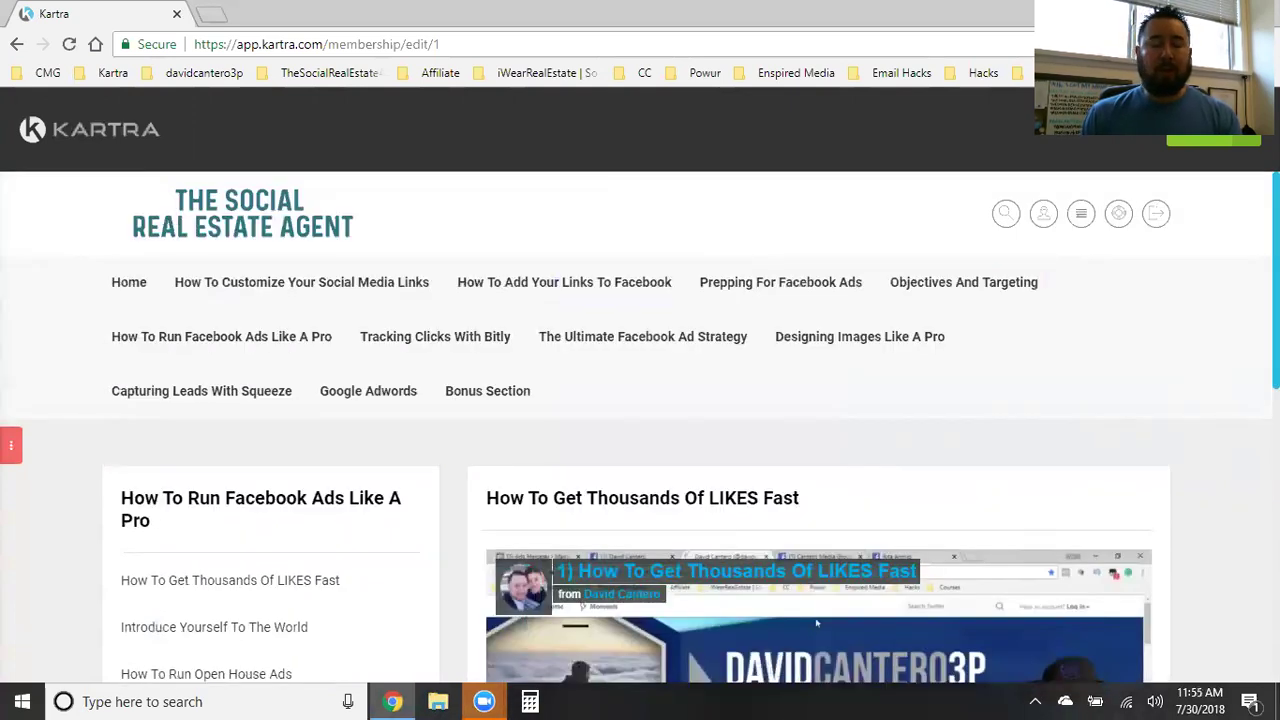